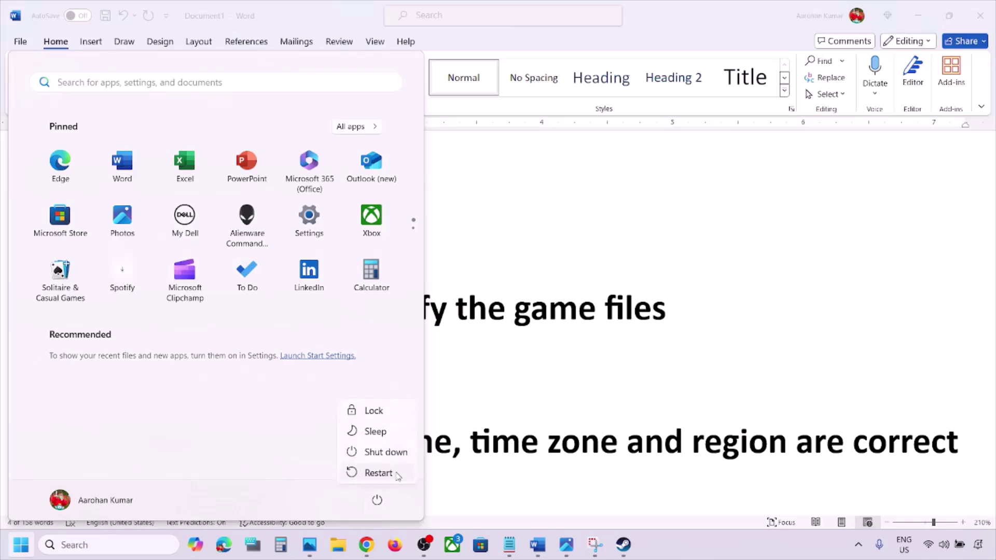
Step: Dismiss the power options, then switch to Steam and show the command for exiting it
key("Escape")
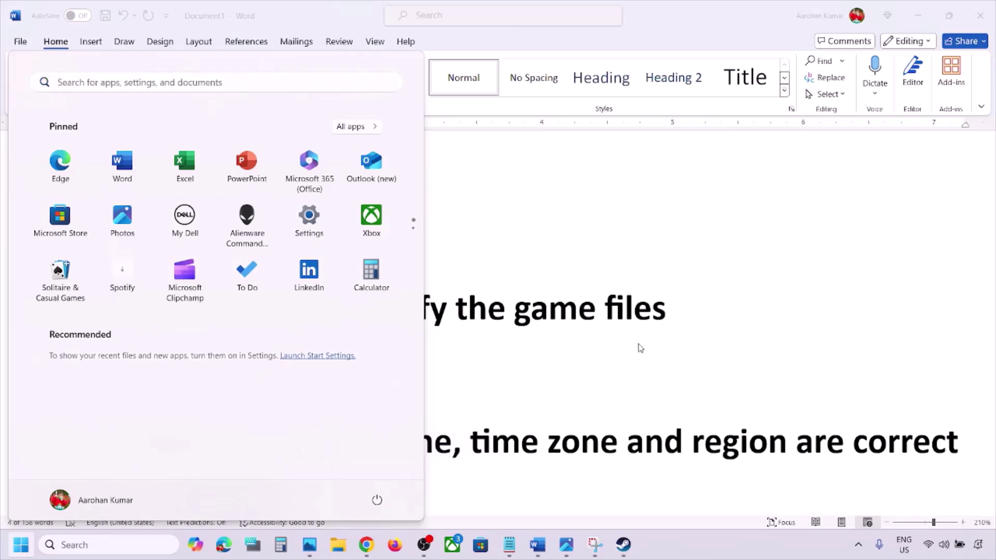
key("Escape")
left_click_drag(127, 317, 316, 313)
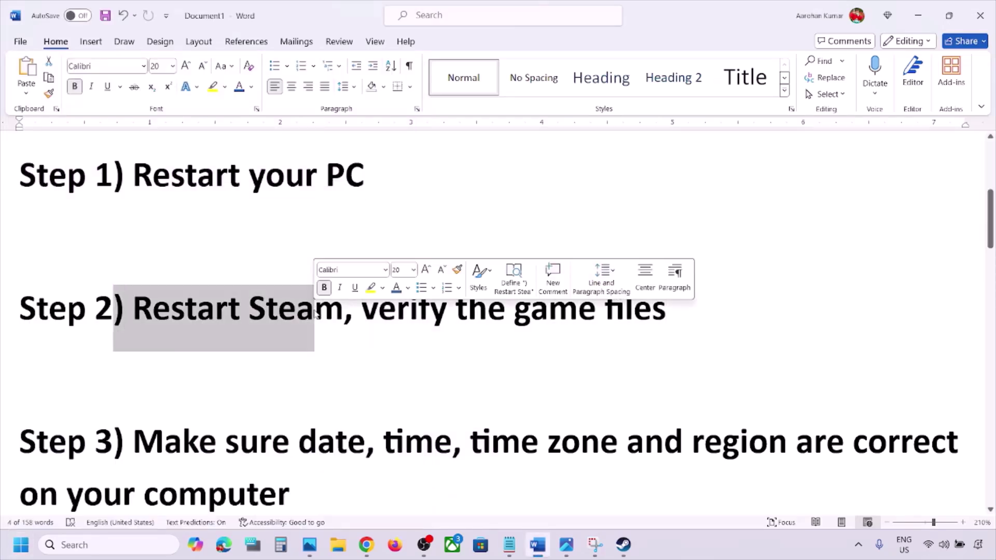
left_click(622, 544)
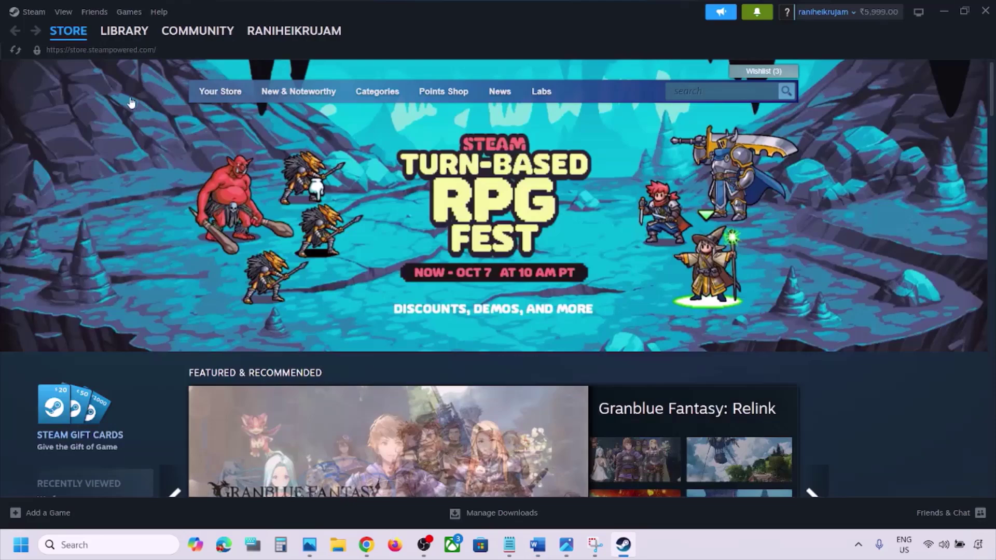
left_click(34, 11)
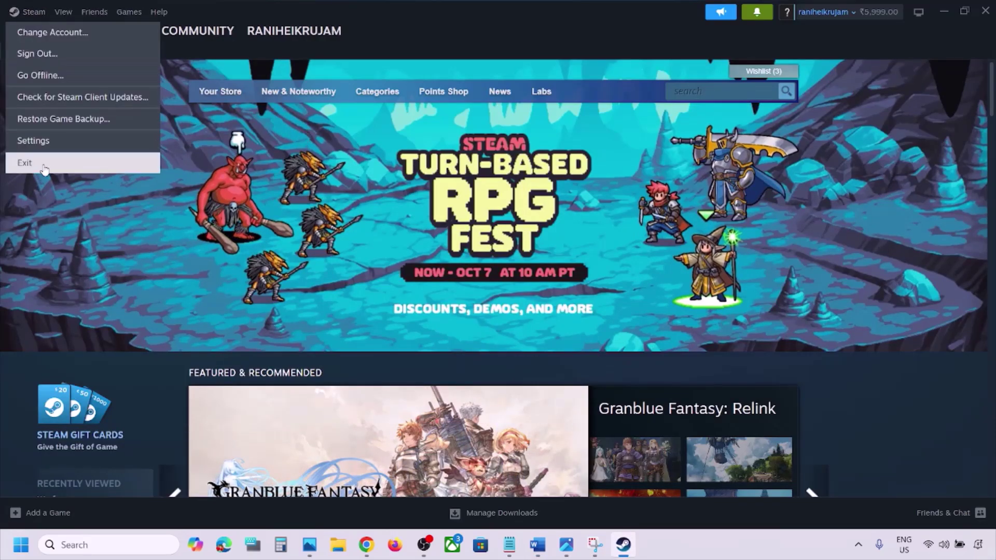
Step: Search Windows for the Steam app and show its launch options, including running it as administrator
left_click(100, 546)
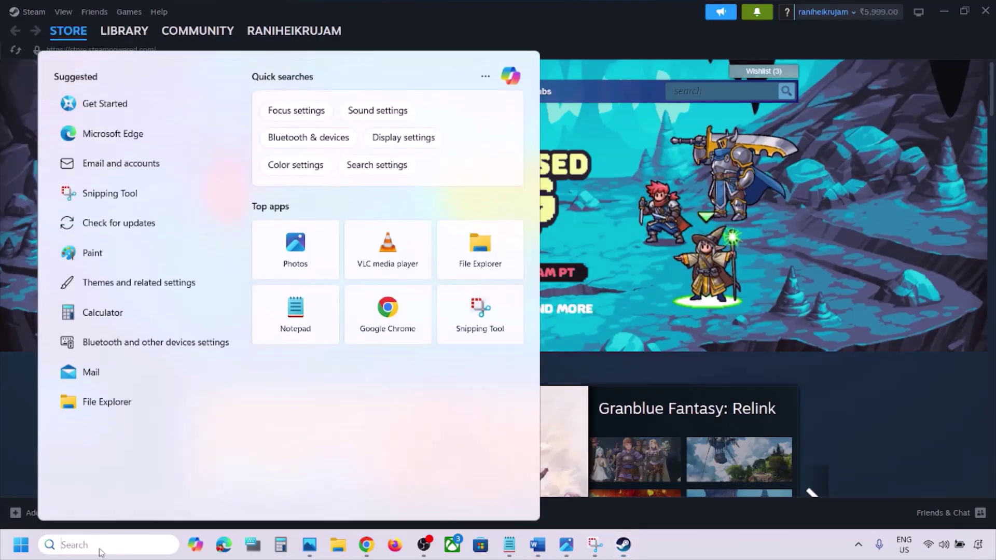
type("steam")
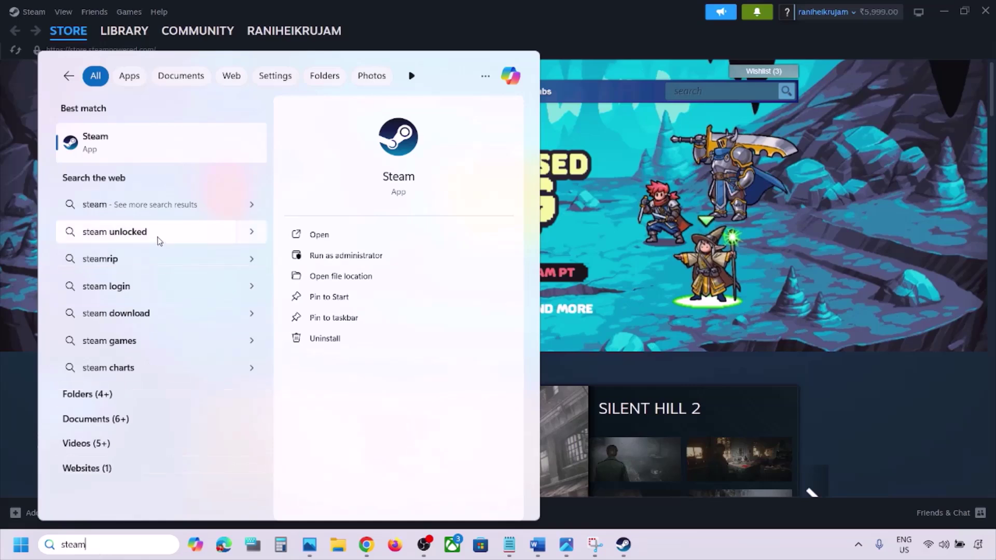
right_click(124, 154)
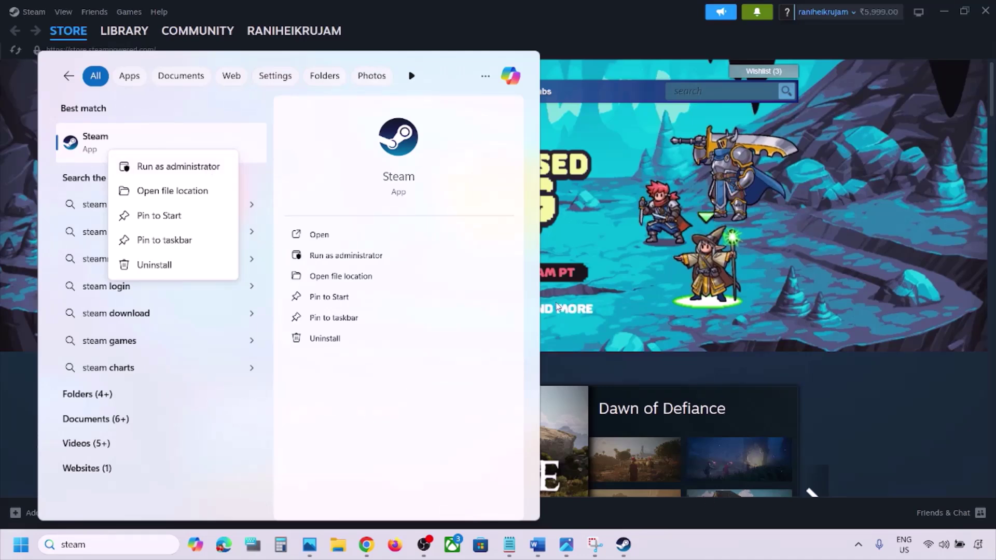
left_click(700, 526)
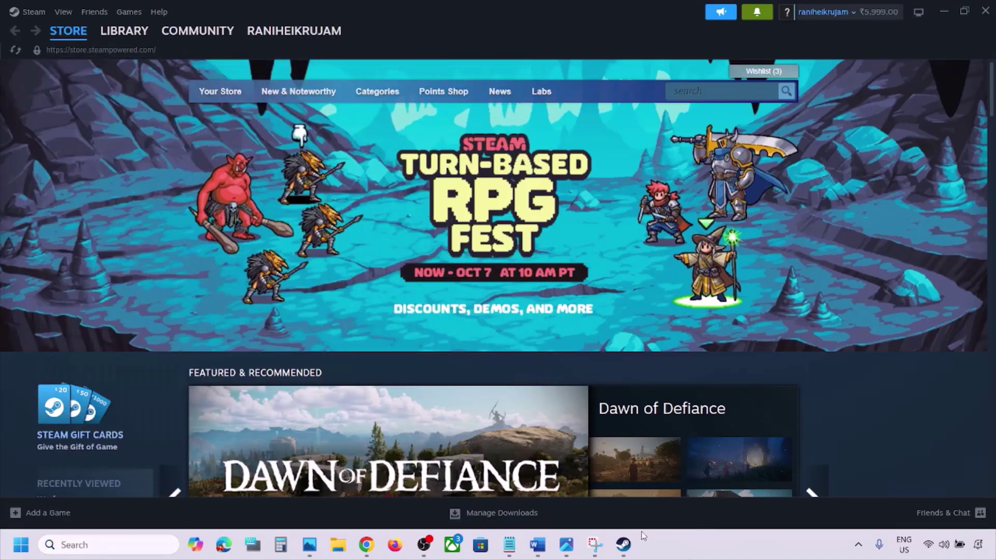
Step: Review the Step 2 instruction on verifying game files in Word and the screenshots showing how to open a Steam game's properties
left_click(537, 544)
left_click_drag(365, 311, 655, 302)
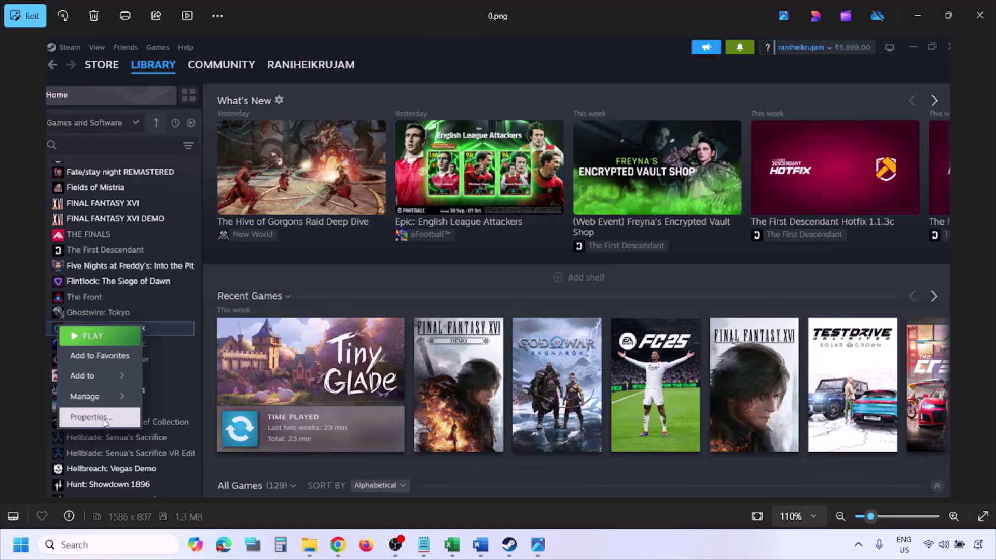
scroll(357, 326, "down", 1)
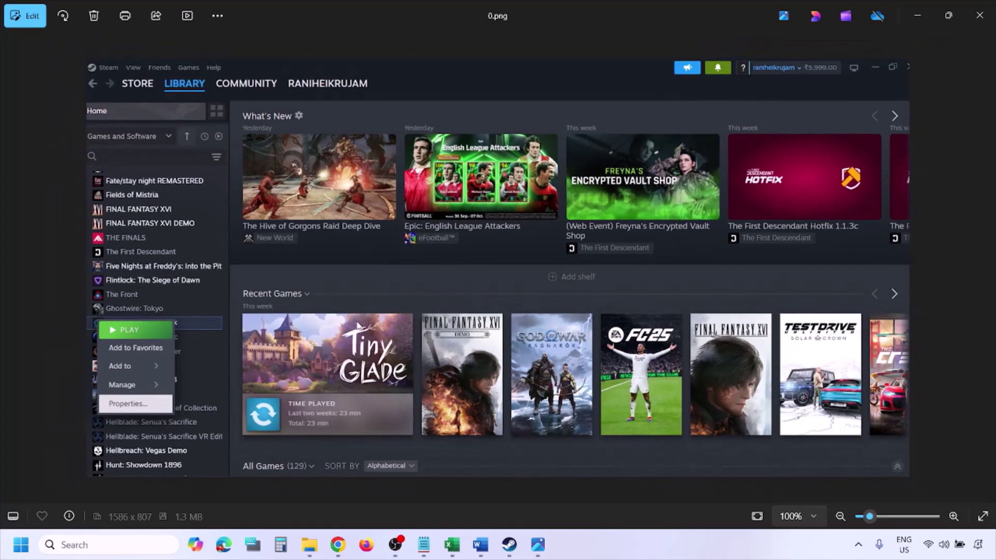
key("Right")
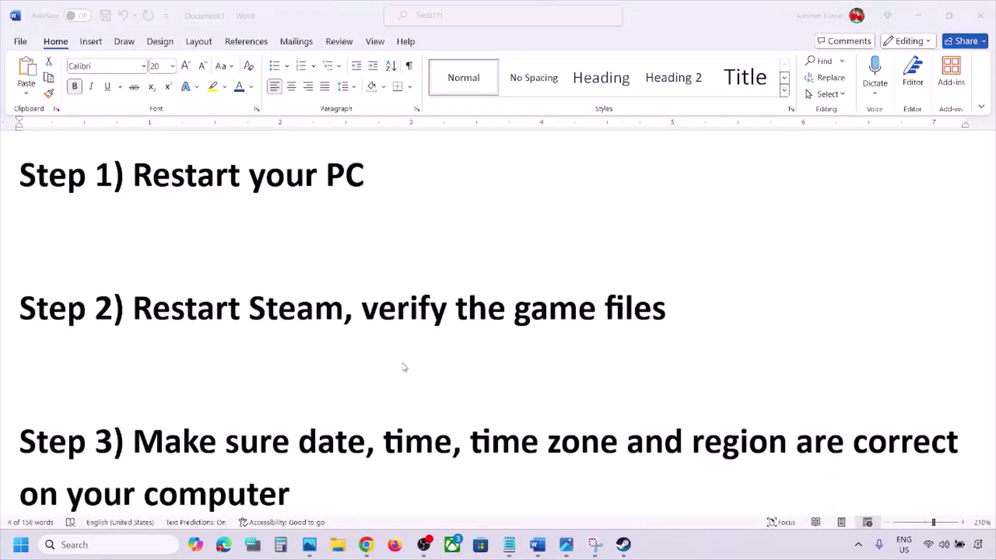
scroll(405, 367, "down", 2)
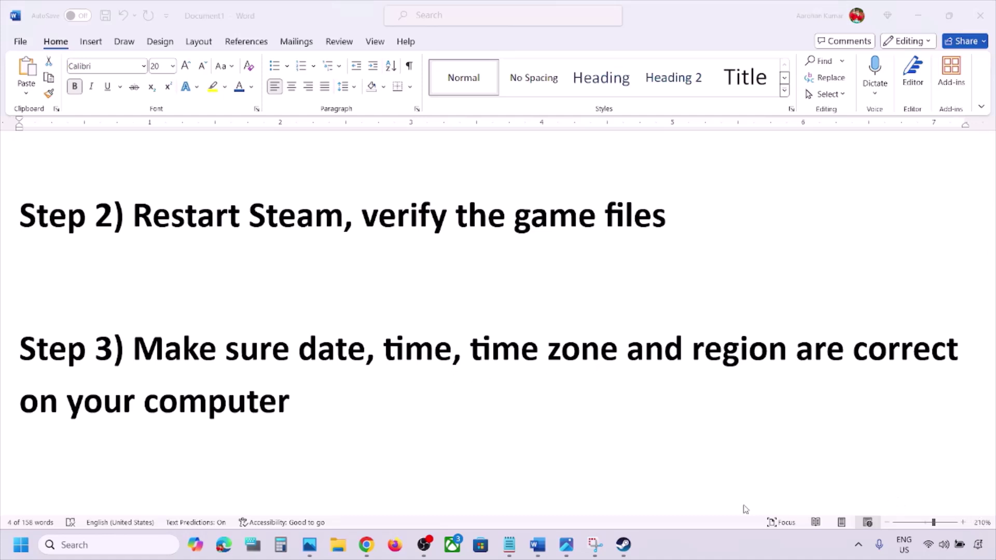
Step: Open the Date & time page in Windows Settings and synchronize the clock with the time server
key("super+i")
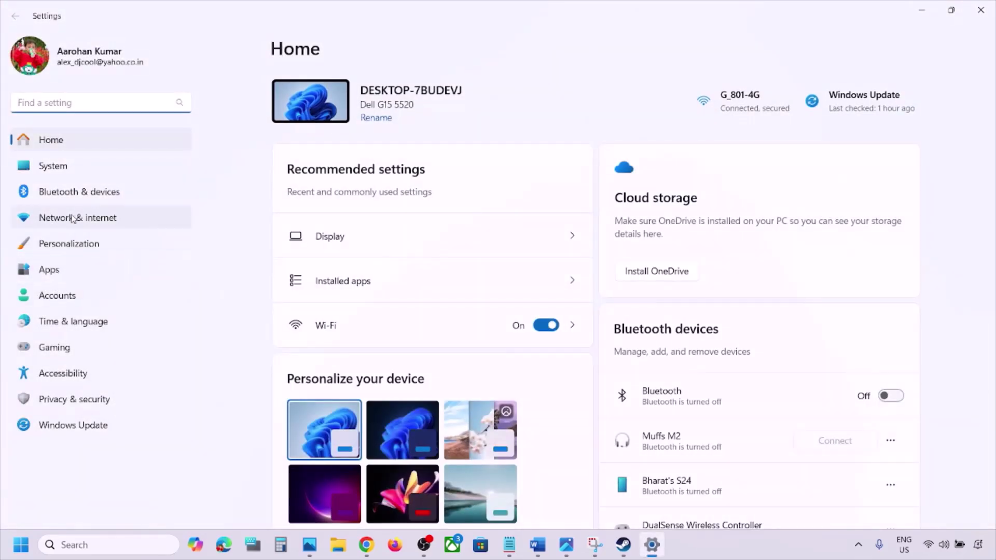
left_click(61, 323)
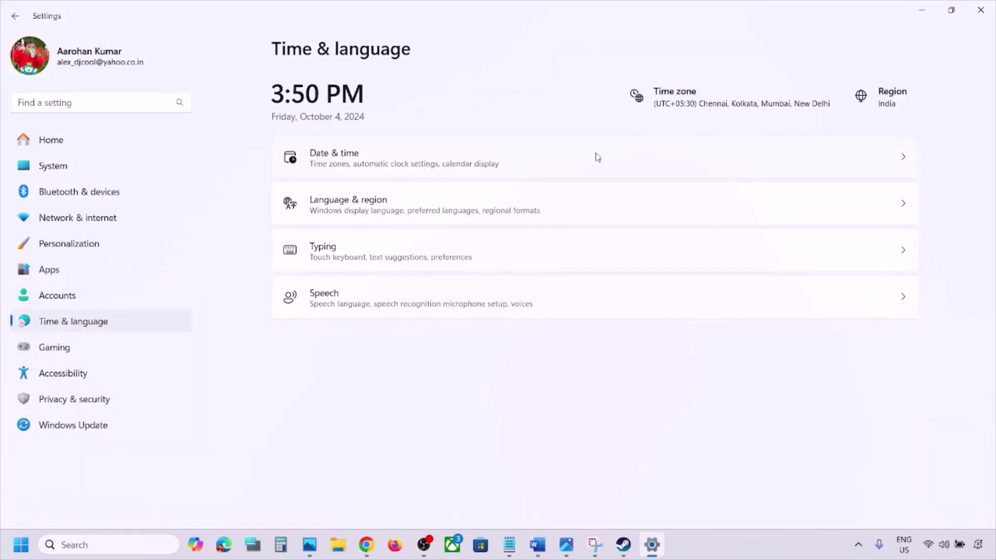
left_click(451, 166)
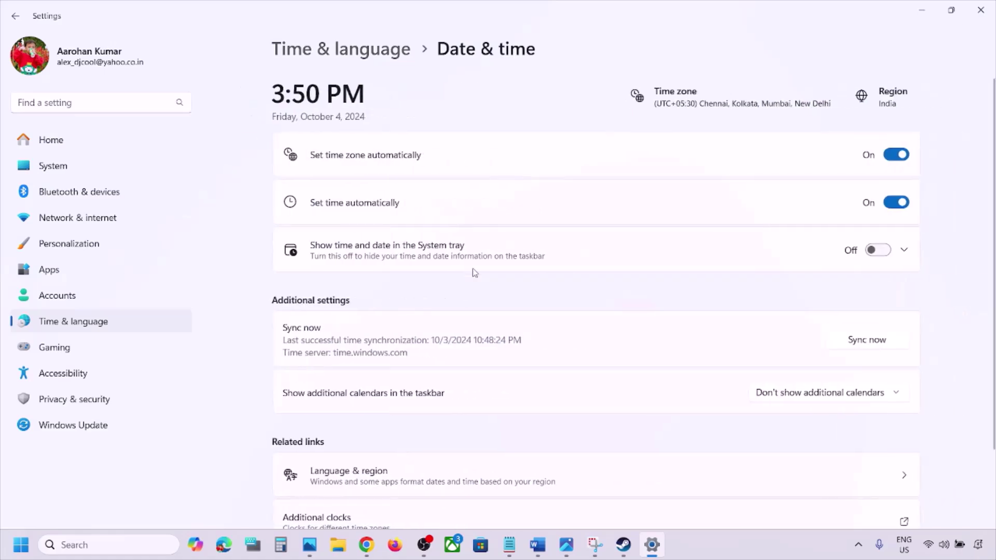
scroll(472, 271, "down", 2)
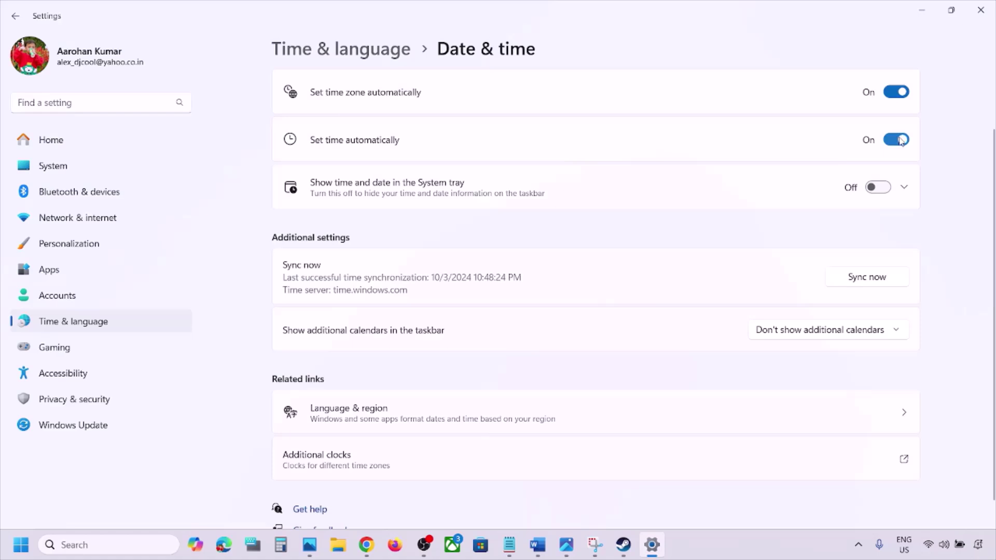
scroll(614, 302, "down", 1)
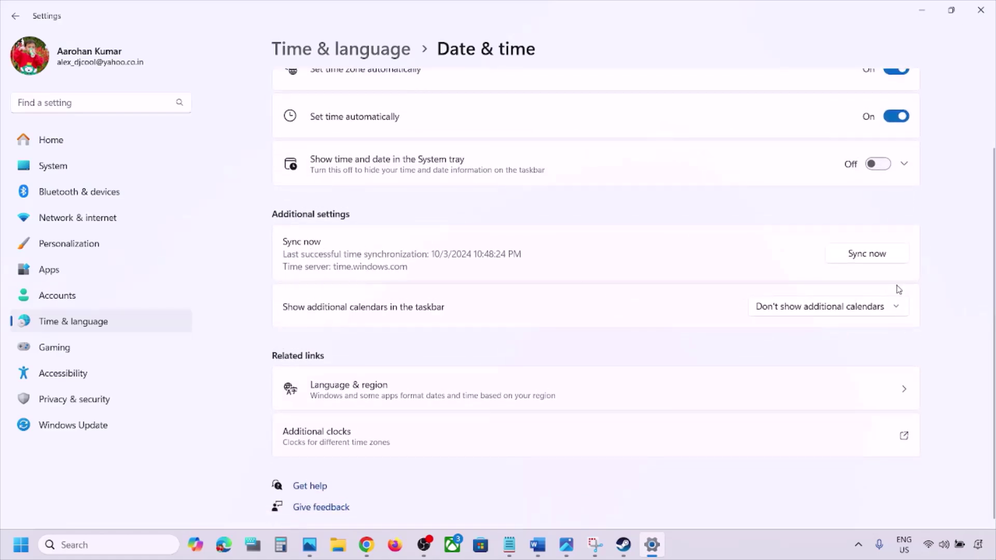
left_click(867, 258)
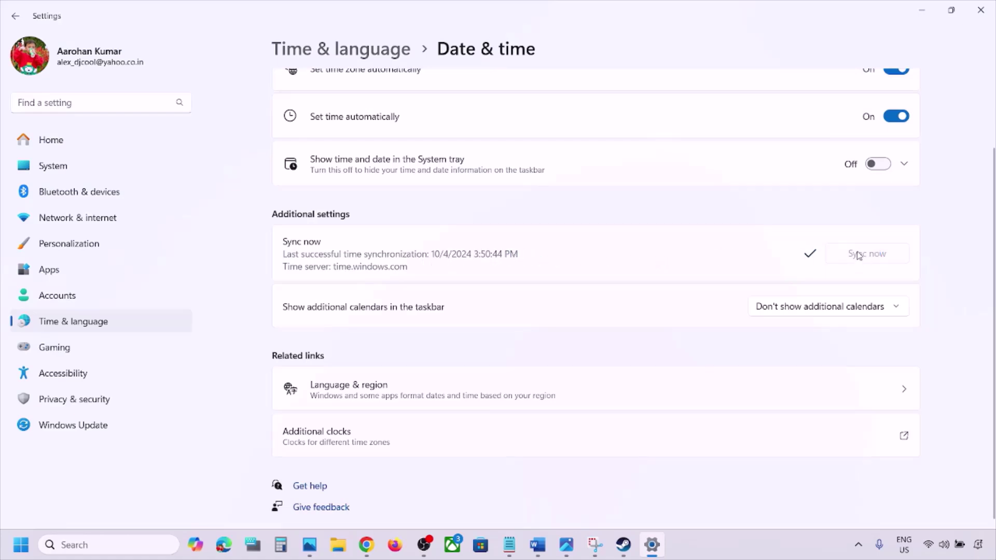
Step: Check the country or region choice on the Language & region page, then close Settings
left_click(114, 325)
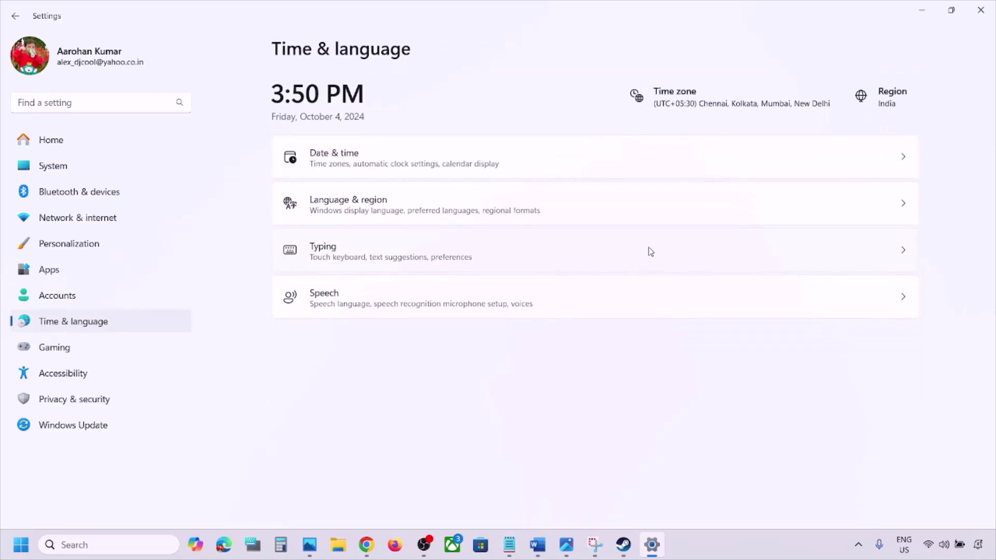
left_click(427, 200)
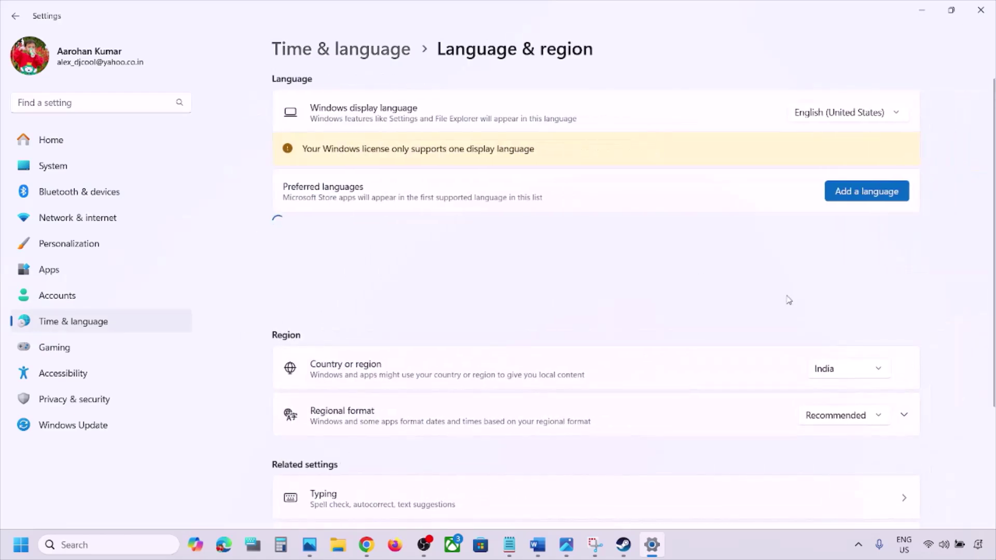
left_click(829, 371)
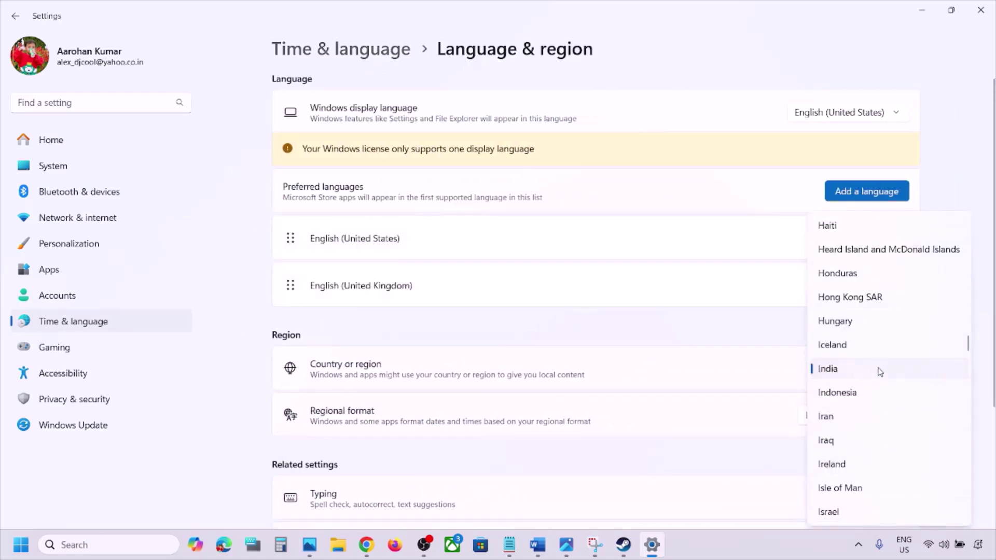
left_click(970, 141)
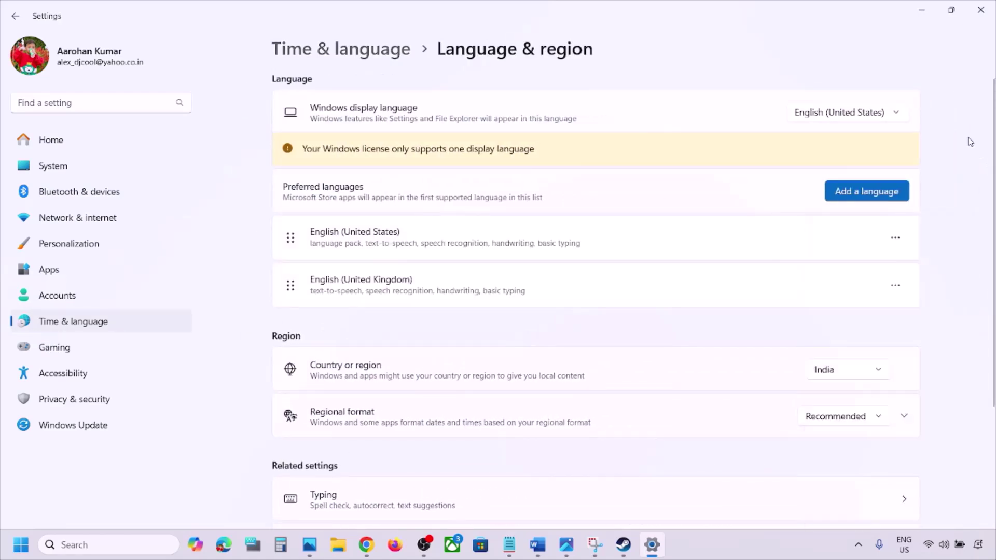
left_click(980, 10)
Step: Find Step 4 in the Word document, highlight "Shut down your computer" and view the Windows power options
scroll(447, 380, "down", 1)
scroll(447, 380, "down", 2)
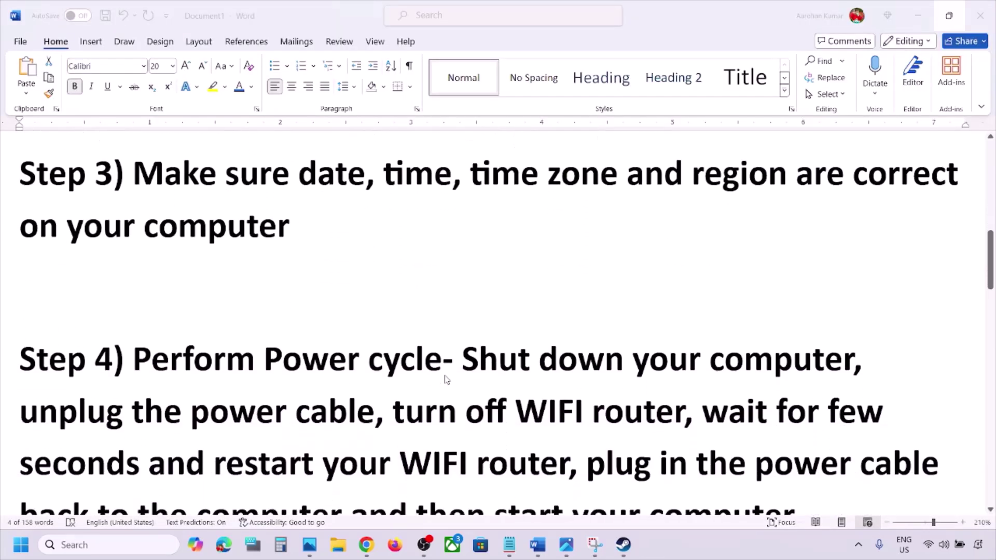
scroll(447, 383, "up", 1)
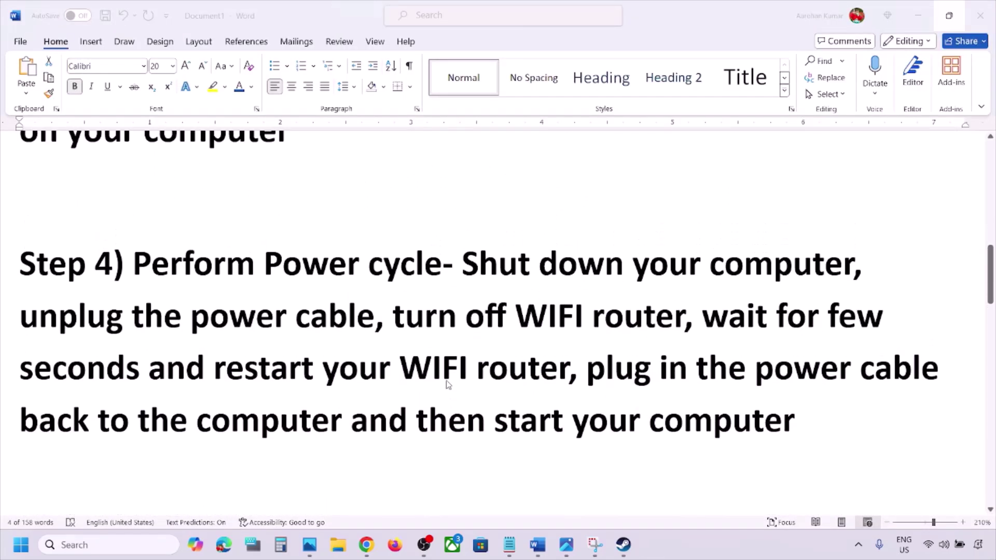
left_click(466, 266)
left_click_drag(462, 264, 853, 265)
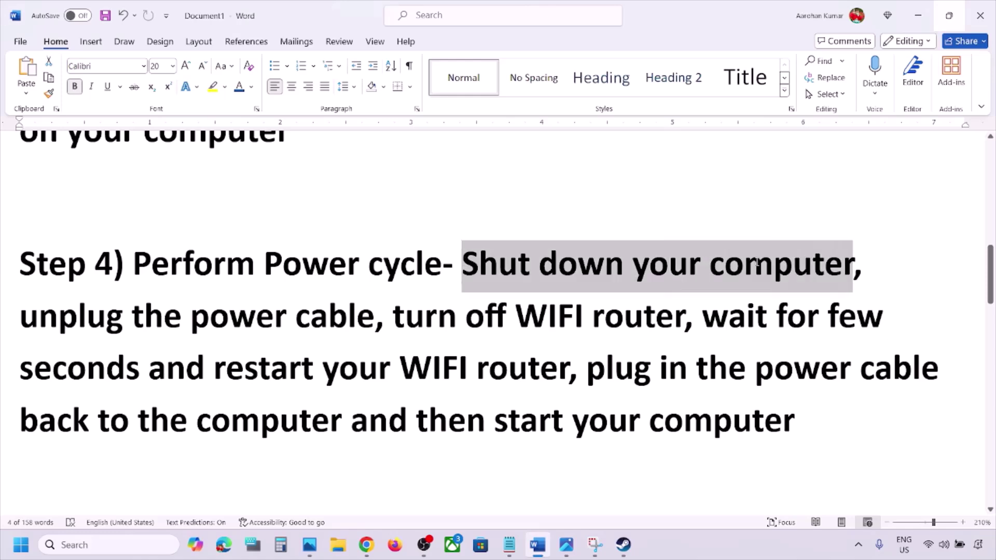
key("super")
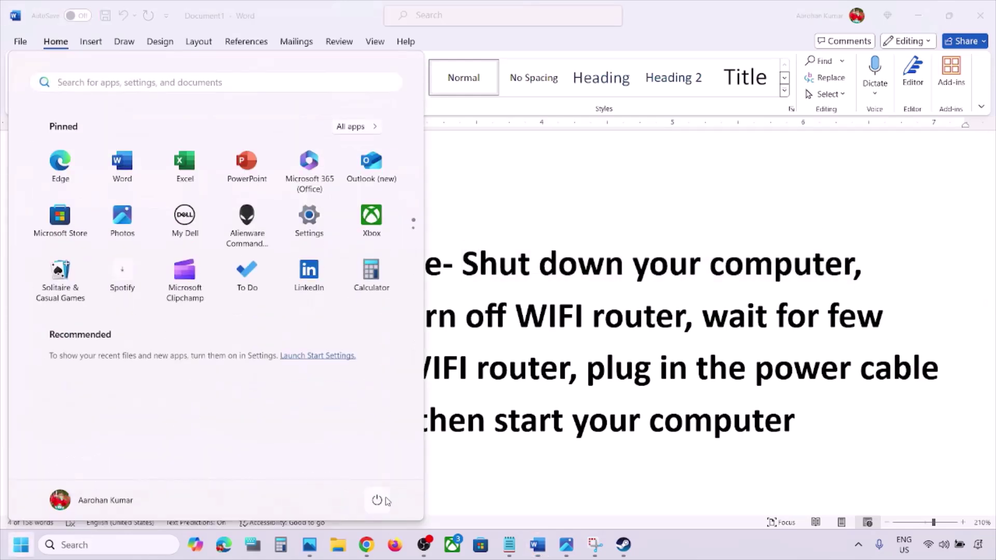
left_click(377, 500)
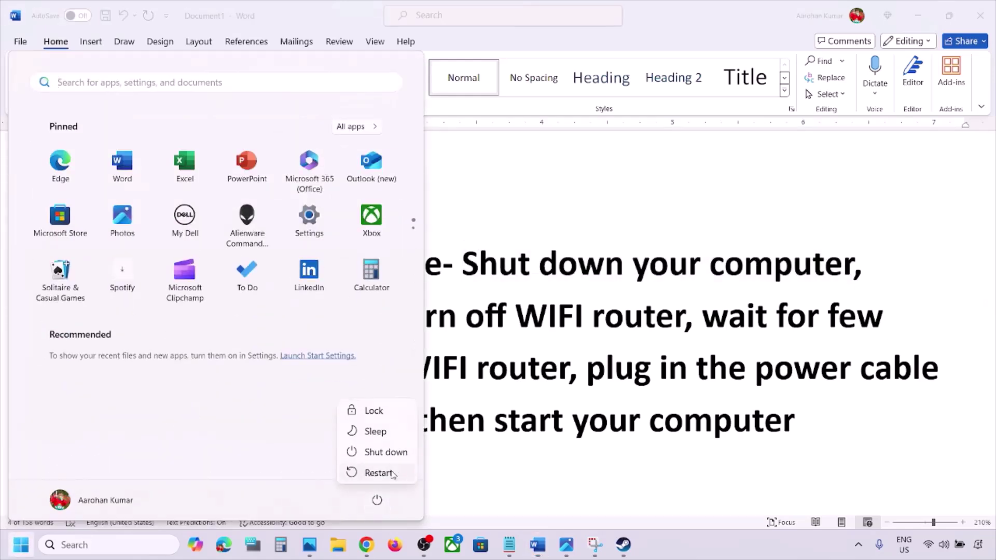
left_click(618, 348)
Step: Review the rest of the Step 4 power cycle instructions, from unplugging the power cable to starting the computer
left_click_drag(47, 322, 316, 439)
left_click(438, 317)
left_click_drag(418, 425, 793, 427)
left_click(303, 384)
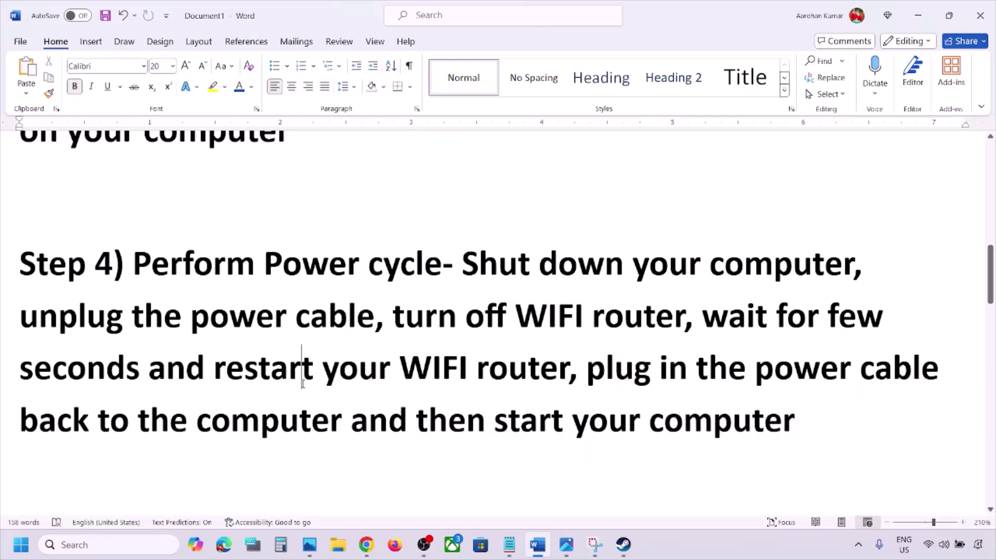
Step: Find the Step 5 commands in the document, then search Windows for cmd and run Command Prompt as administrator
scroll(303, 384, "down", 6)
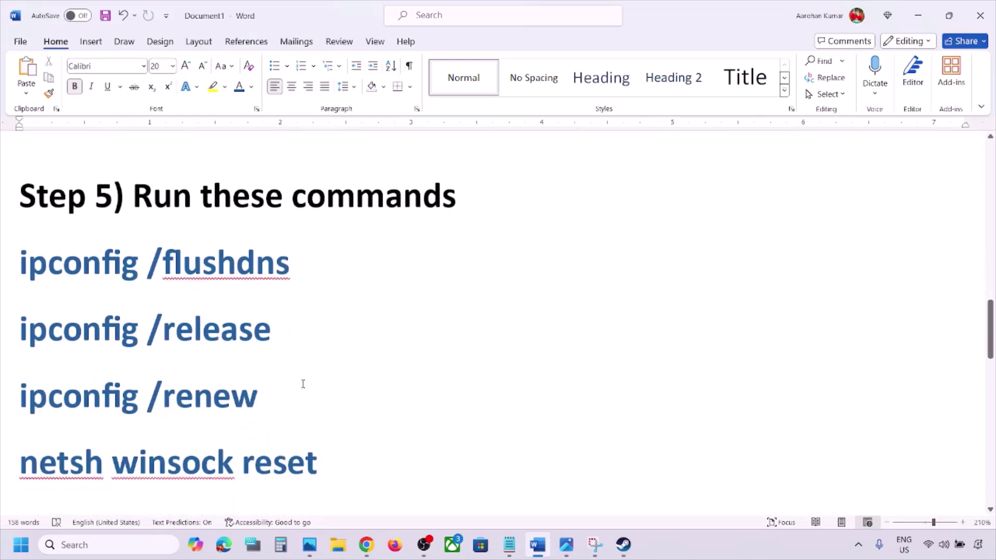
left_click(106, 545)
type("cmd")
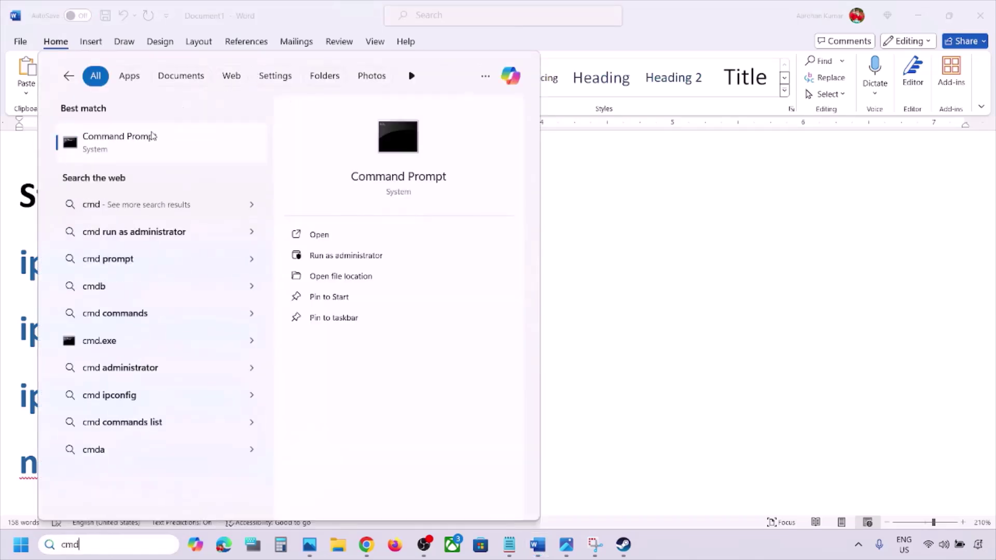
right_click(126, 152)
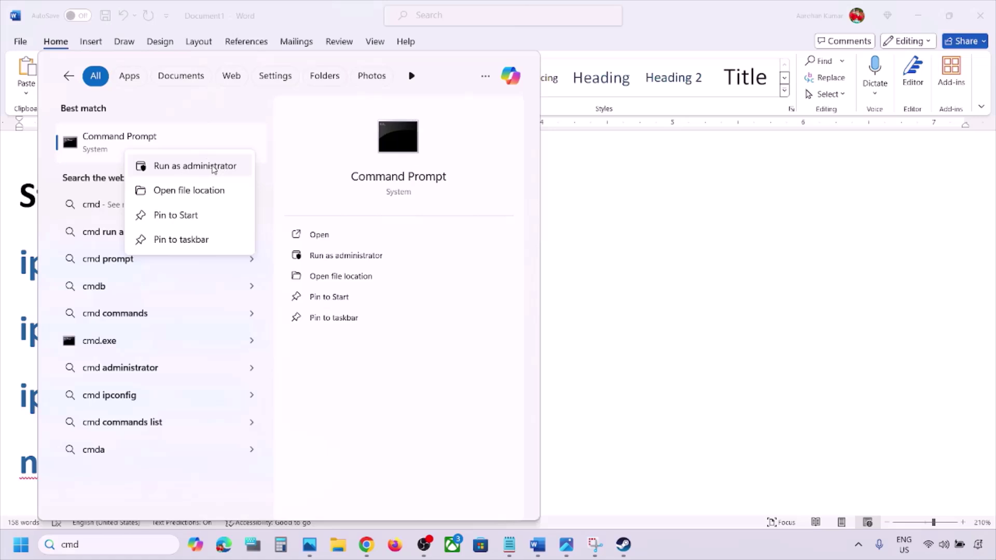
left_click(214, 167)
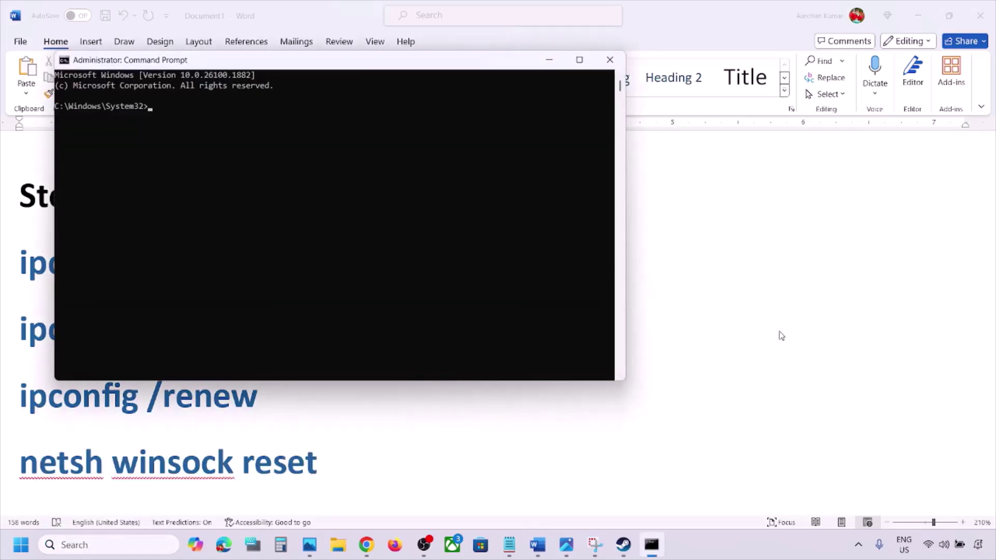
Step: Copy the "ipconfig /flushdns" command from Step 5 of the Word document
left_click(781, 335)
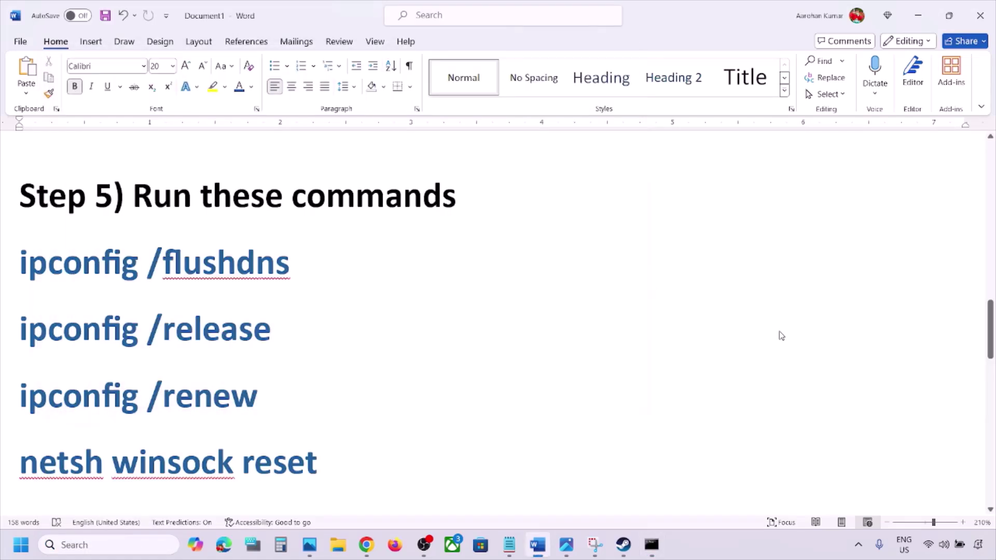
left_click_drag(298, 262, 25, 275)
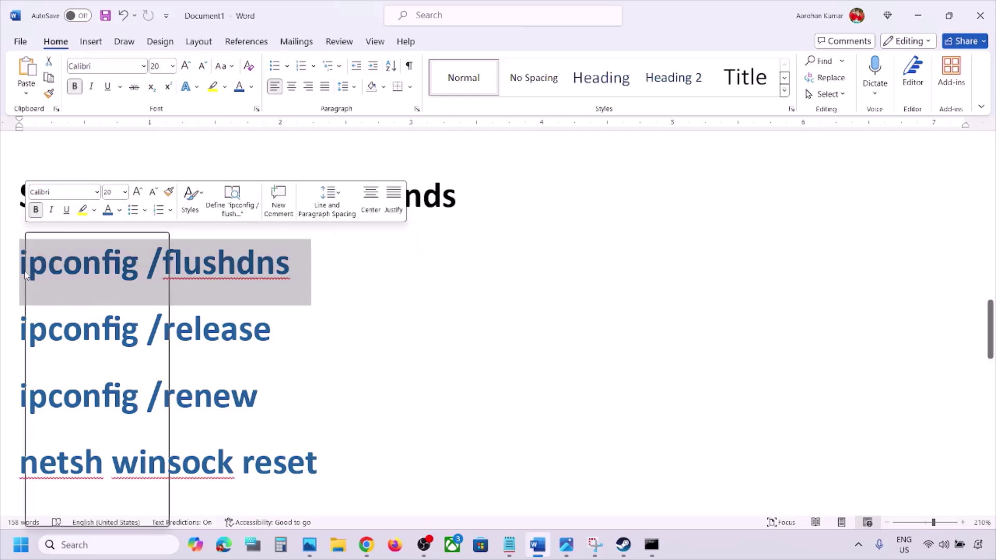
left_click(85, 300)
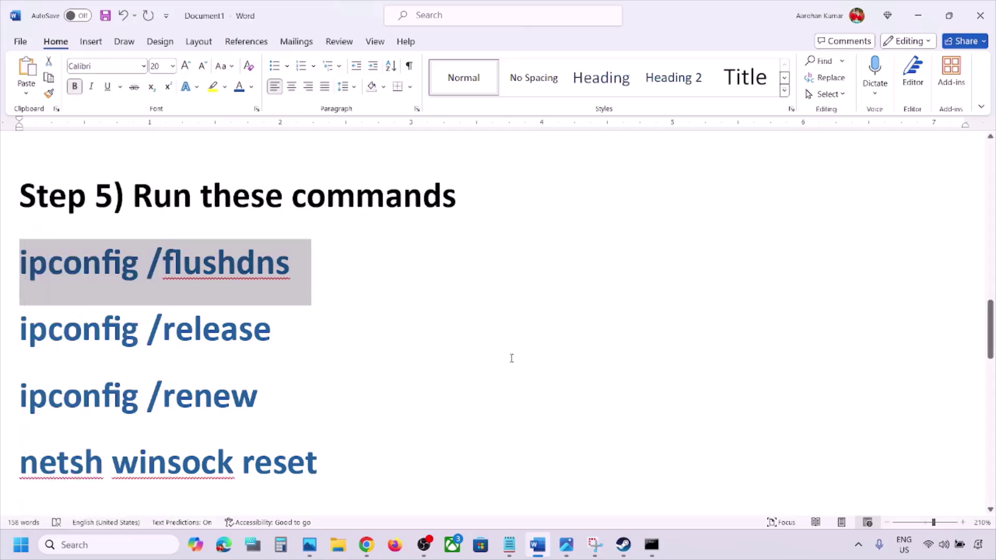
Step: Run the copied "ipconfig /flushdns" command in the administrator Command Prompt
left_click(651, 554)
key("ctrl+v")
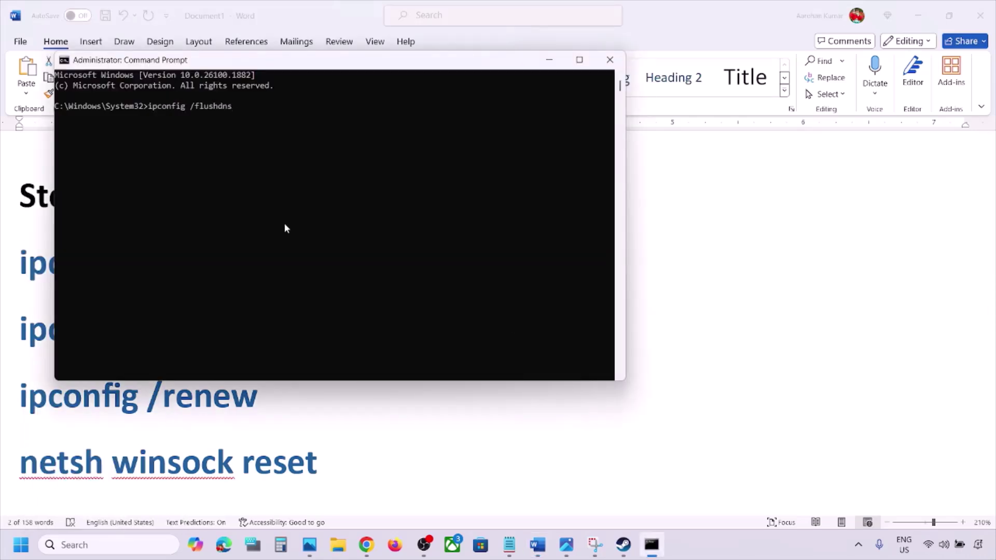
key("Return")
Step: Copy "ipconfig /release" from Step 5 of the Word document and run it in Command Prompt
key("alt+Tab")
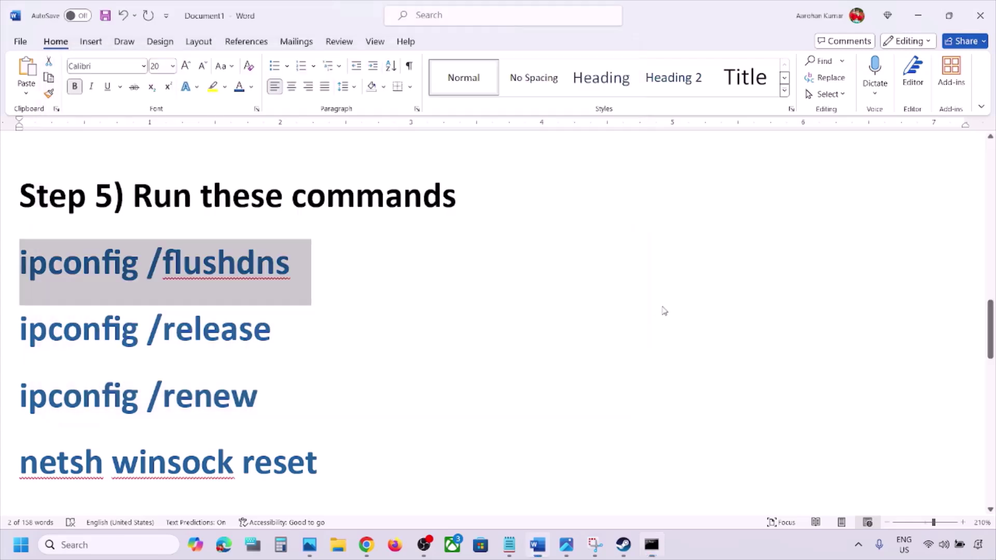
left_click_drag(291, 323, 21, 327)
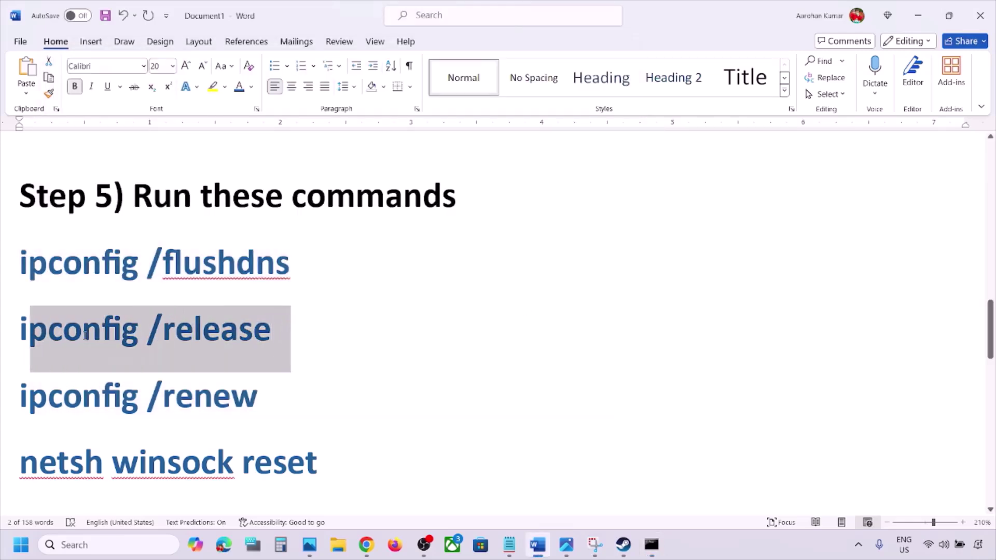
right_click(60, 336)
left_click(91, 110)
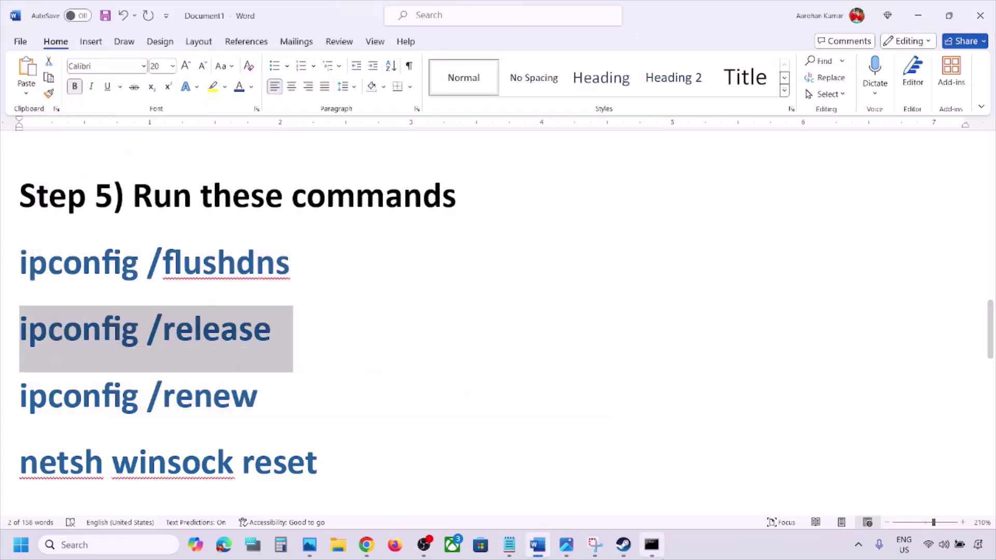
key("alt+Tab")
key("ctrl+v")
key("Return")
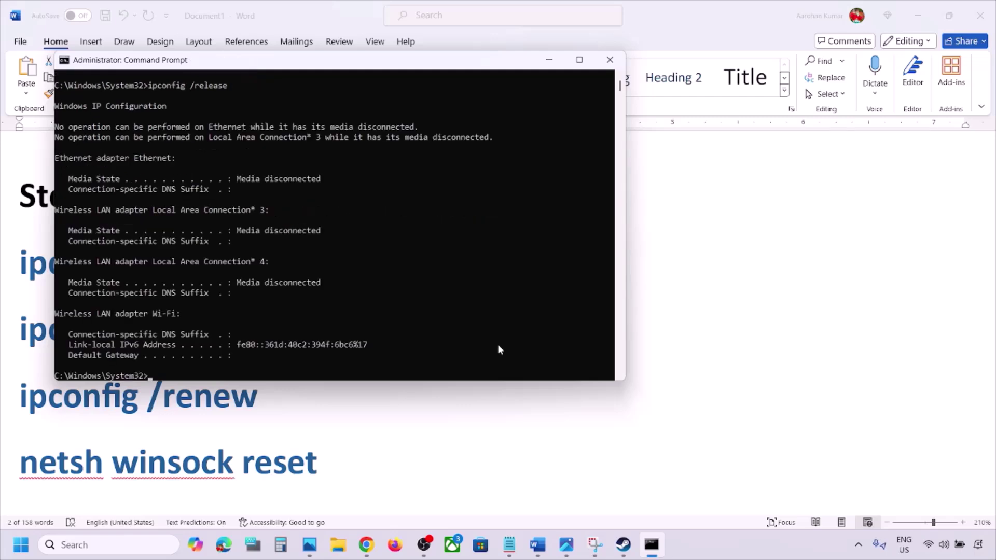
Step: Copy "ipconfig /renew" from the Word document's Step 5 list and run it in Command Prompt
key("alt+Tab")
scroll(329, 403, "down", 3)
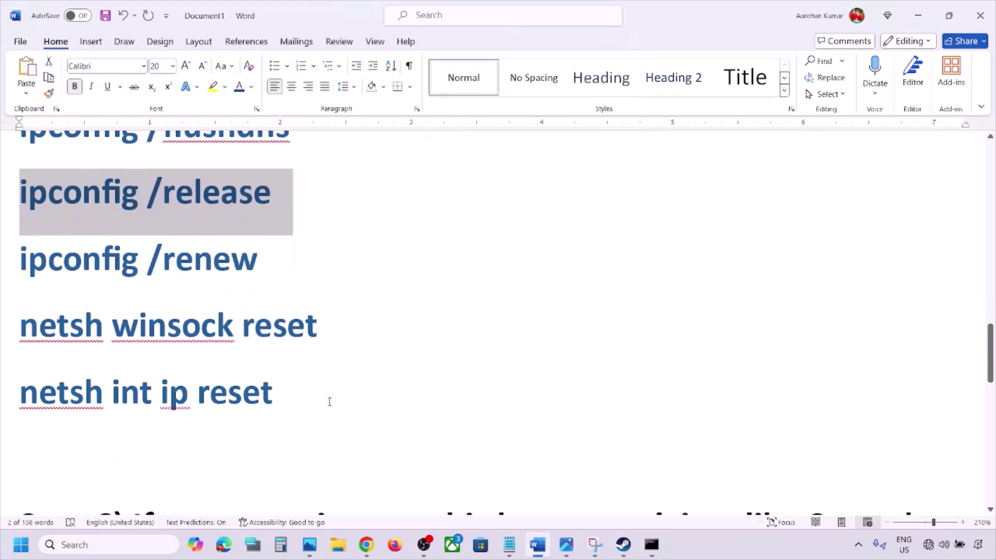
scroll(301, 342, "up", 1)
left_click(270, 283)
left_click_drag(270, 283, 84, 287)
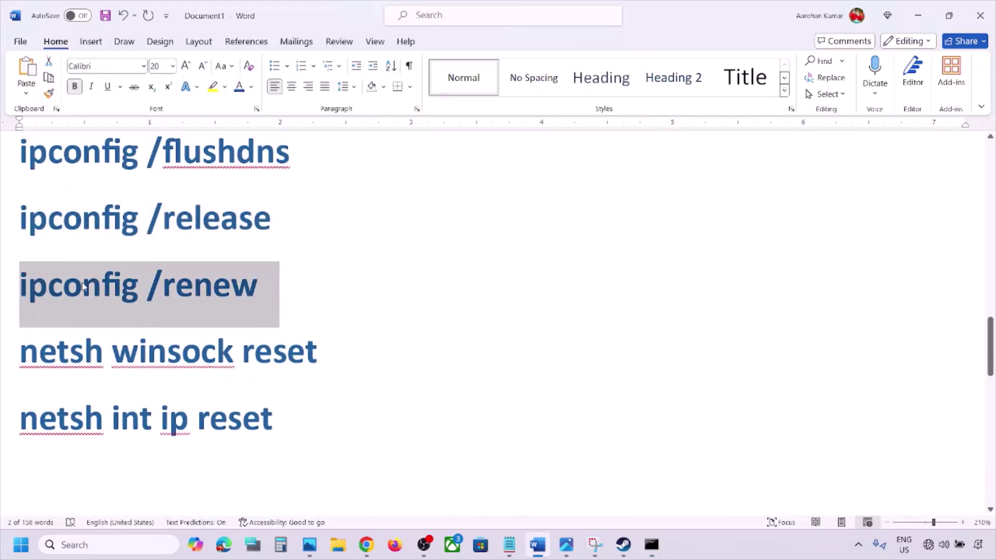
left_click(652, 544)
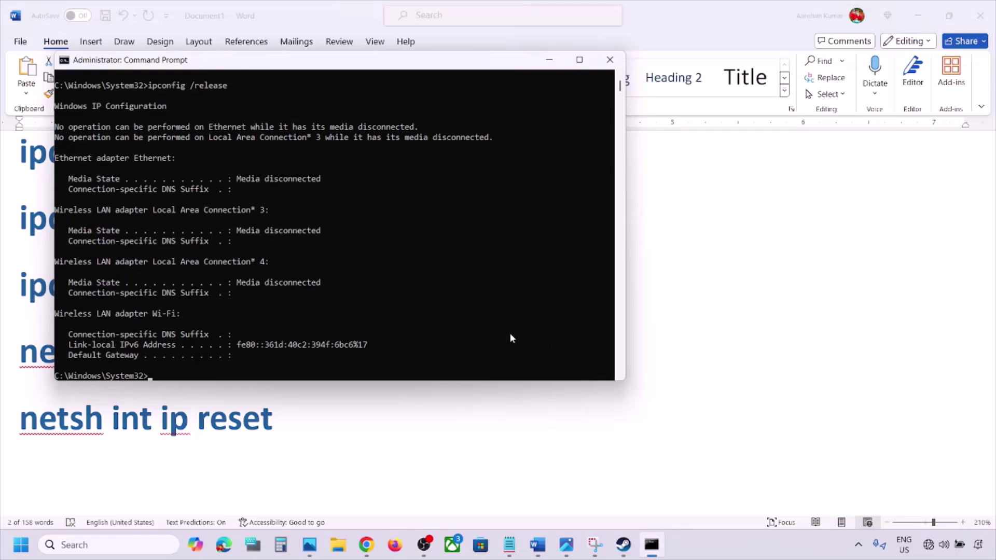
key("ctrl+v")
key("Return")
Step: Copy "netsh winsock reset" from the Word document and run it in Command Prompt
key("alt+Tab")
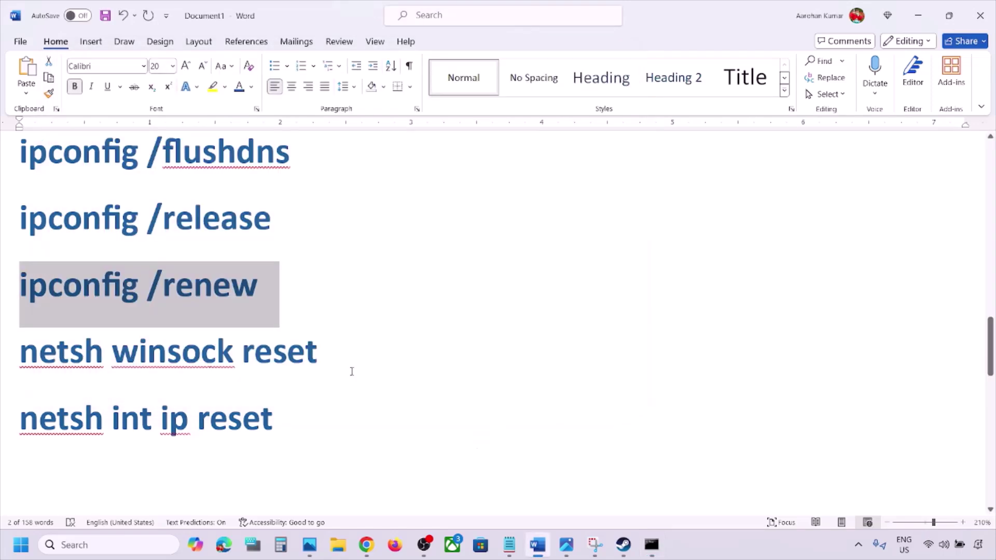
left_click_drag(332, 351, 40, 365)
key("ctrl+c")
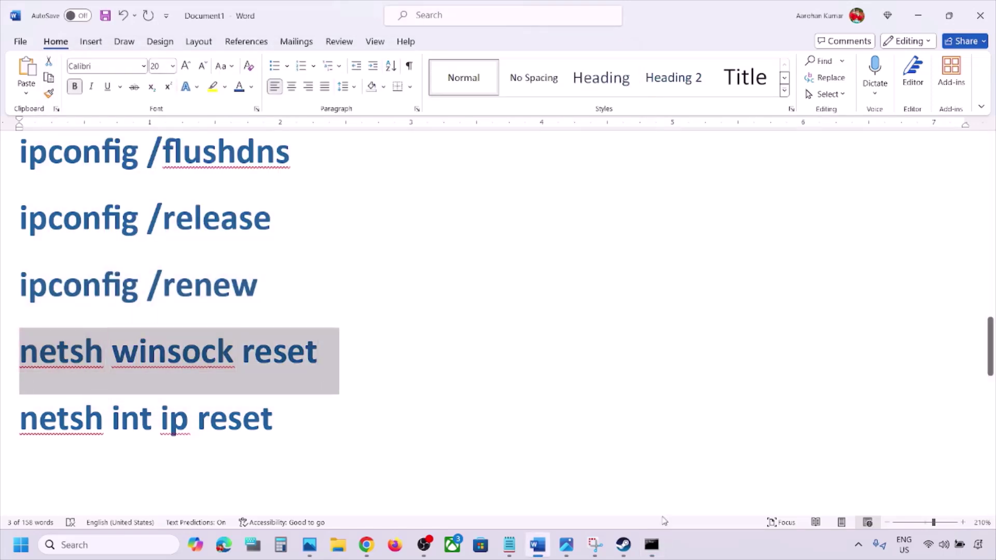
left_click(652, 545)
key("ctrl+v")
key("Return")
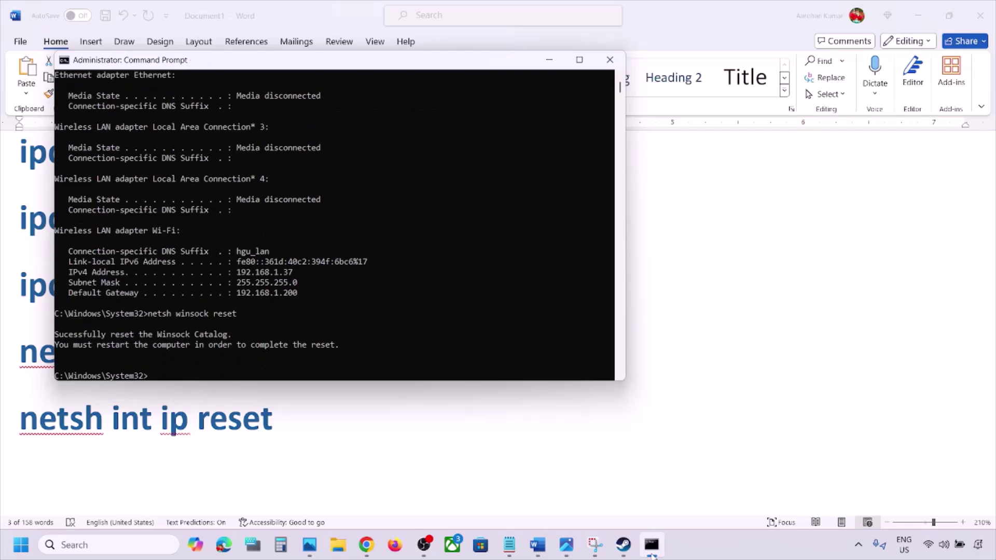
Step: Copy "netsh int ip reset" from the Word document, run it in Command Prompt and close the Command Prompt window
key("alt+Tab")
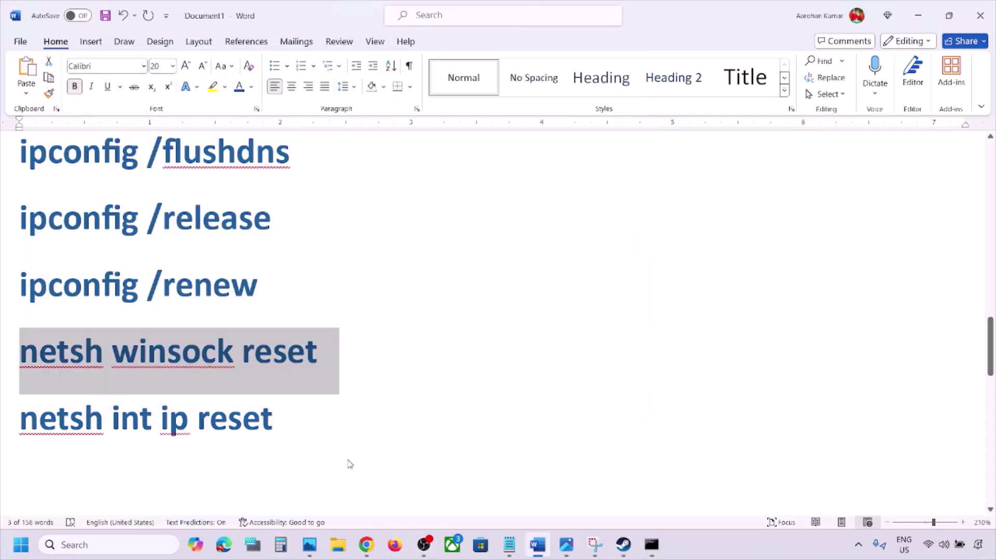
triple_click(312, 419)
key("ctrl+c")
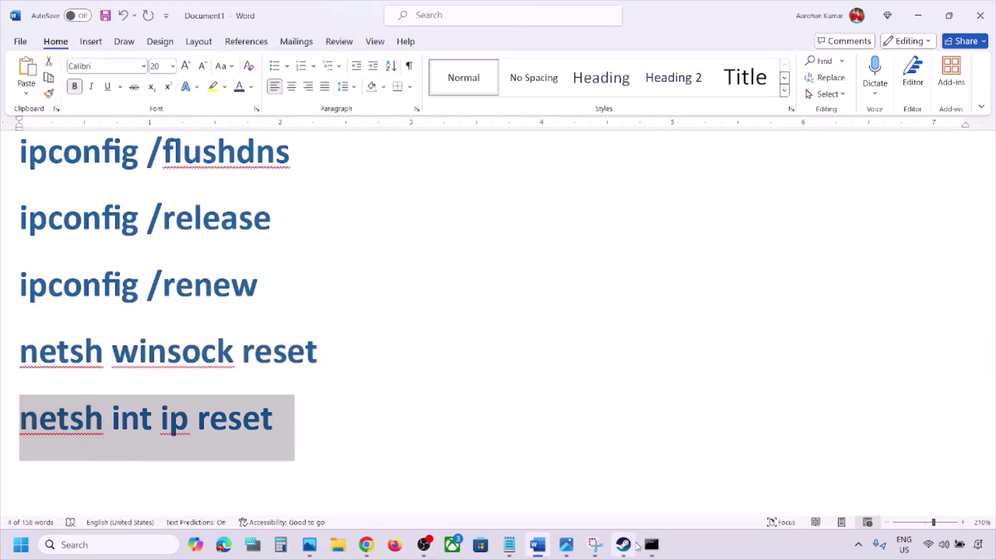
left_click(652, 545)
key("ctrl+v")
key("Return")
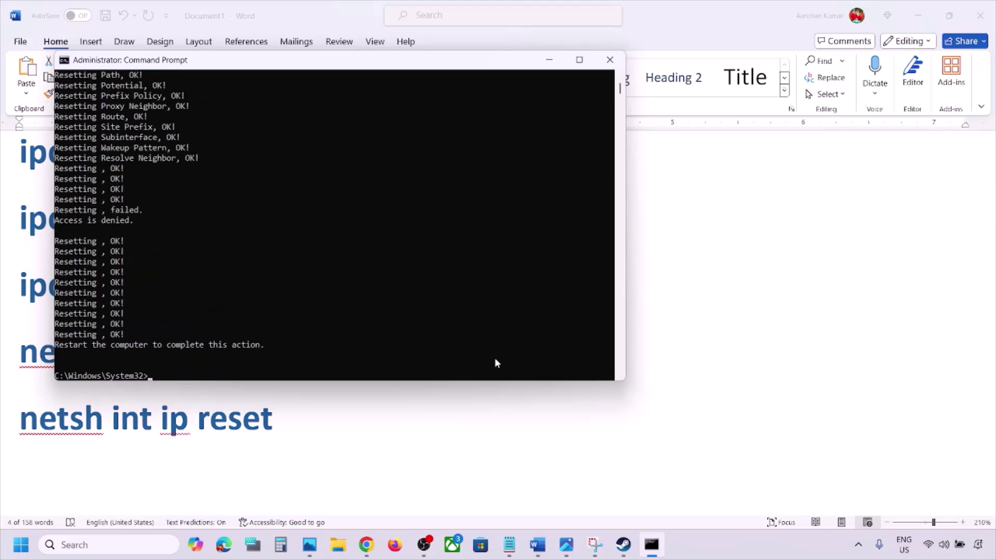
left_click_drag(64, 345, 199, 334)
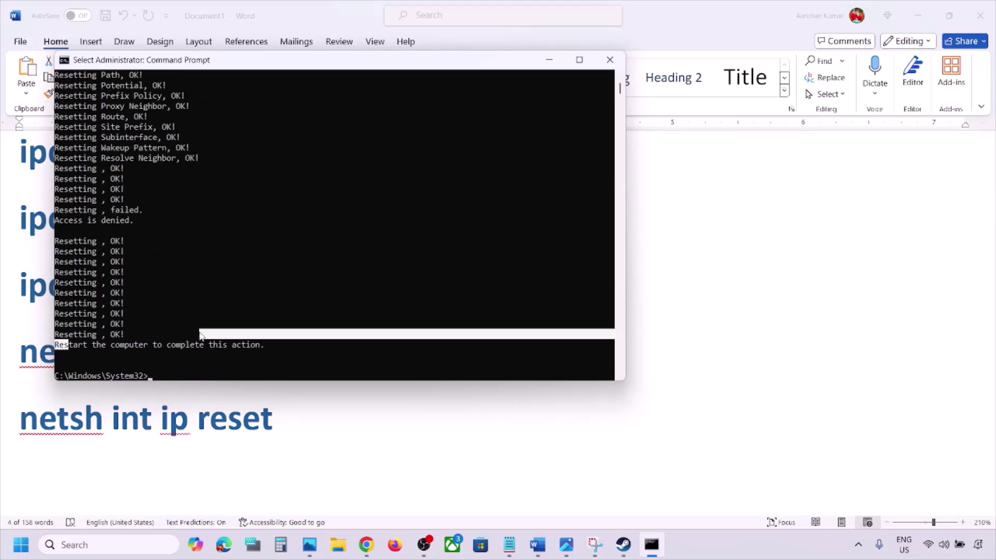
left_click(610, 62)
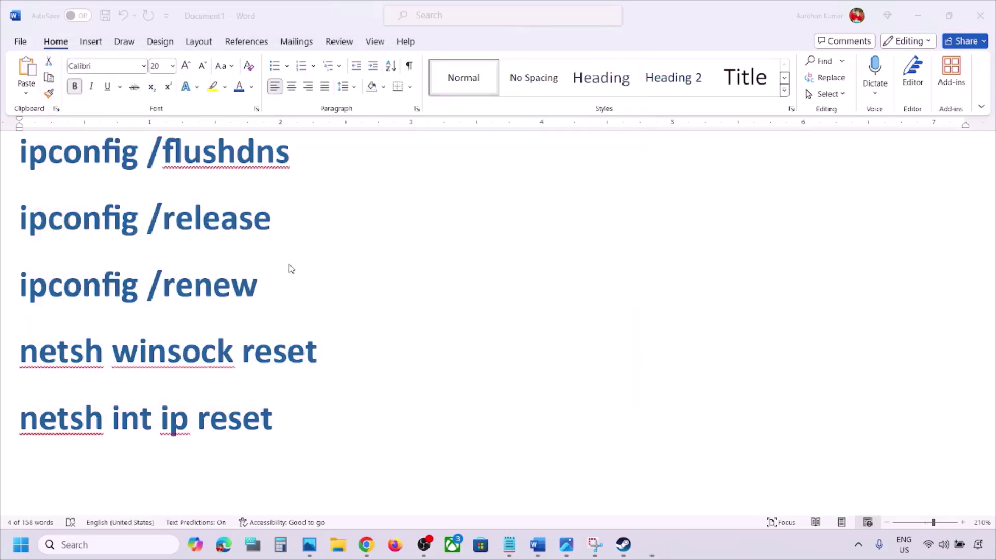
Step: View the Restart option among the Windows power options, then return to the Word document without restarting
left_click(21, 545)
left_click(377, 500)
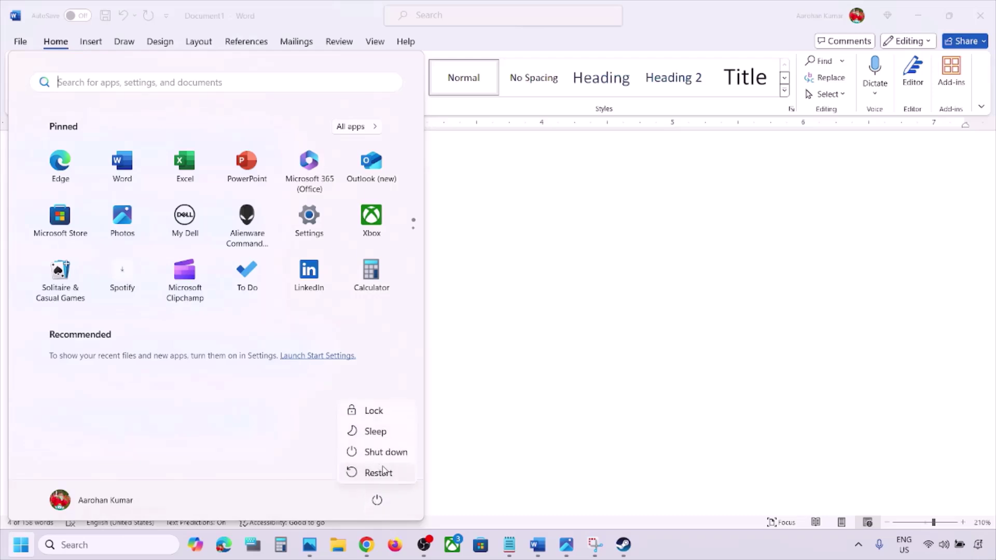
left_click(610, 390)
left_click(610, 390)
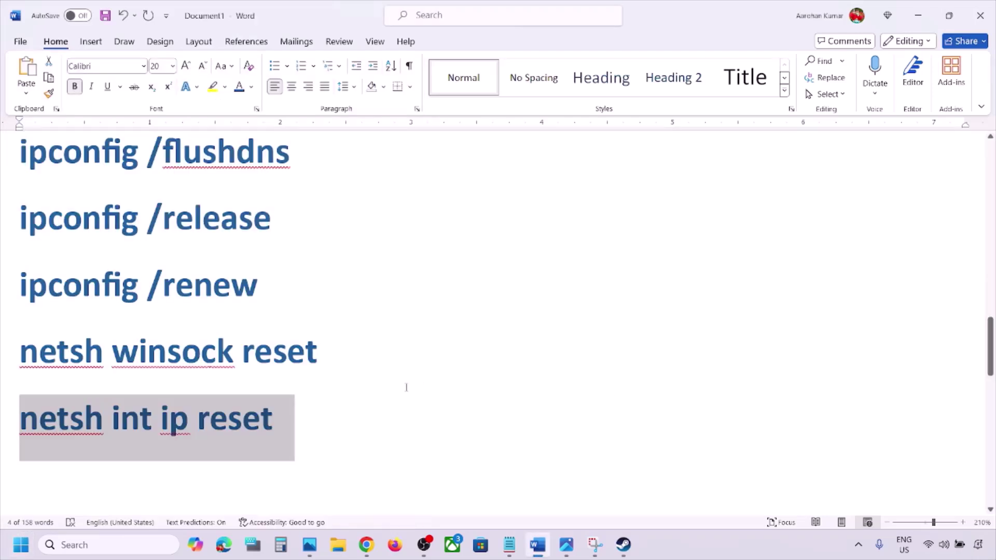
Step: Review Step 6 in the document, highlighting the instructions on allowing the game exe in third-party antivirus and Windows Security
scroll(406, 388, "down", 5)
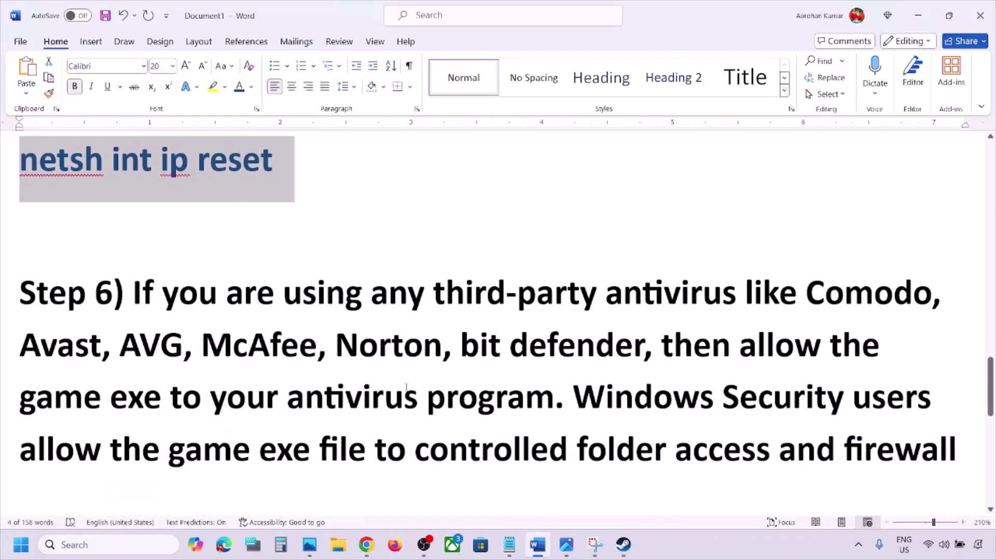
scroll(406, 387, "down", 1)
left_click_drag(133, 270, 774, 320)
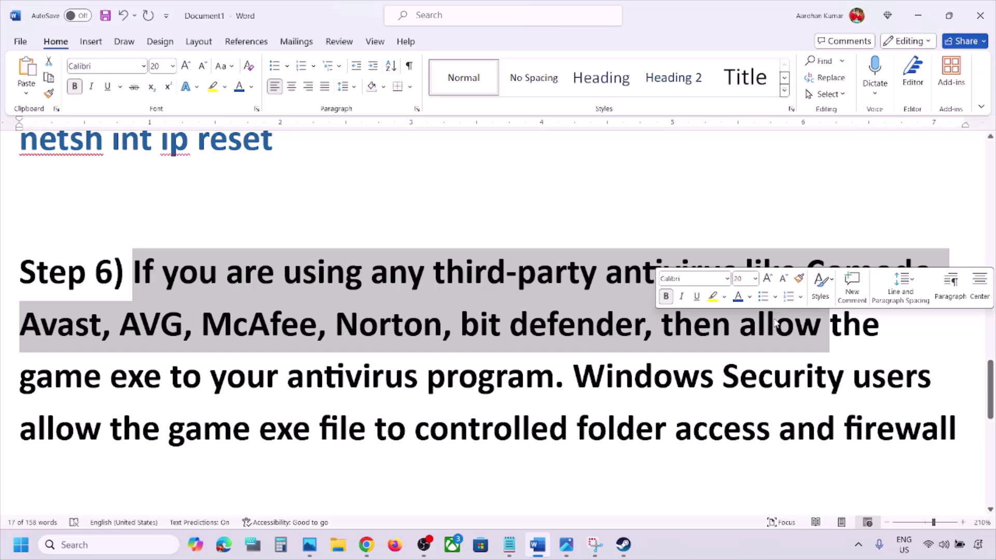
double_click(774, 320)
left_click_drag(685, 319, 493, 367)
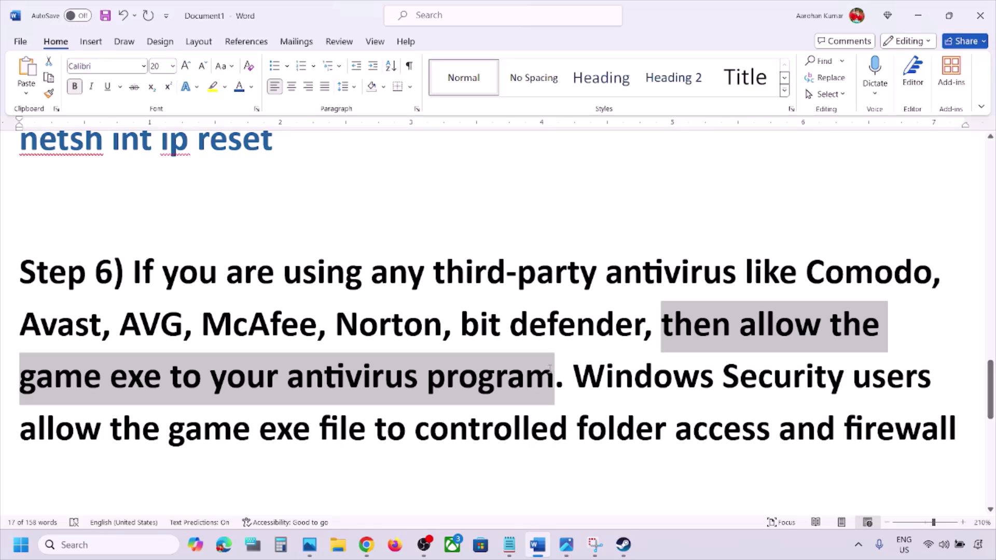
left_click_drag(550, 368, 724, 375)
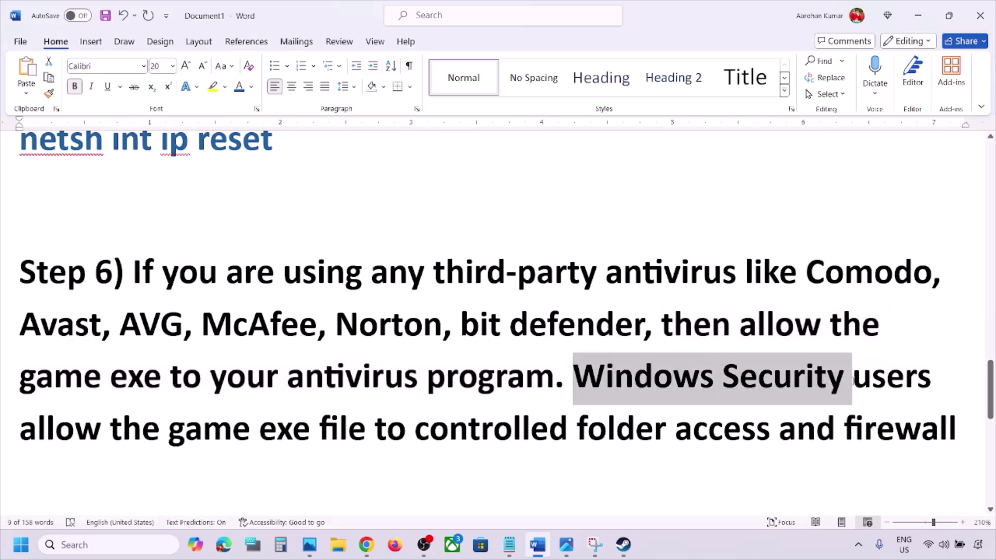
left_click_drag(572, 377, 955, 430)
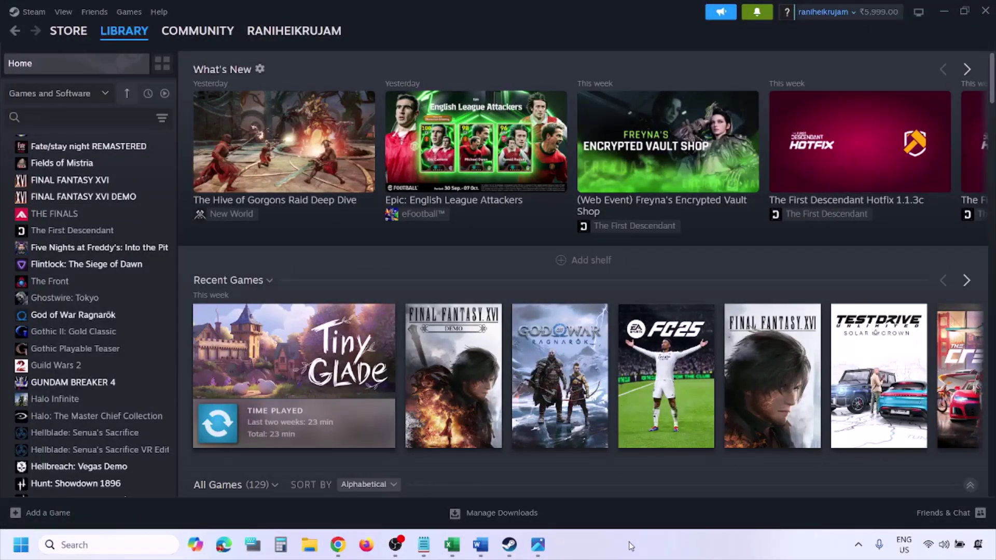
Step: Open Virus & threat protection in Windows Security through the Privacy & security section of Windows Settings
key("super+i")
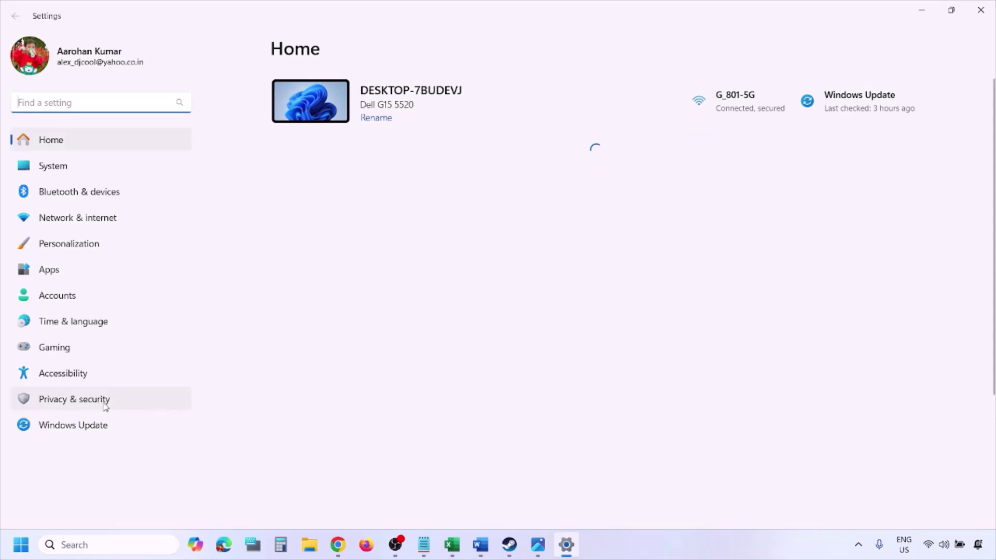
left_click(104, 406)
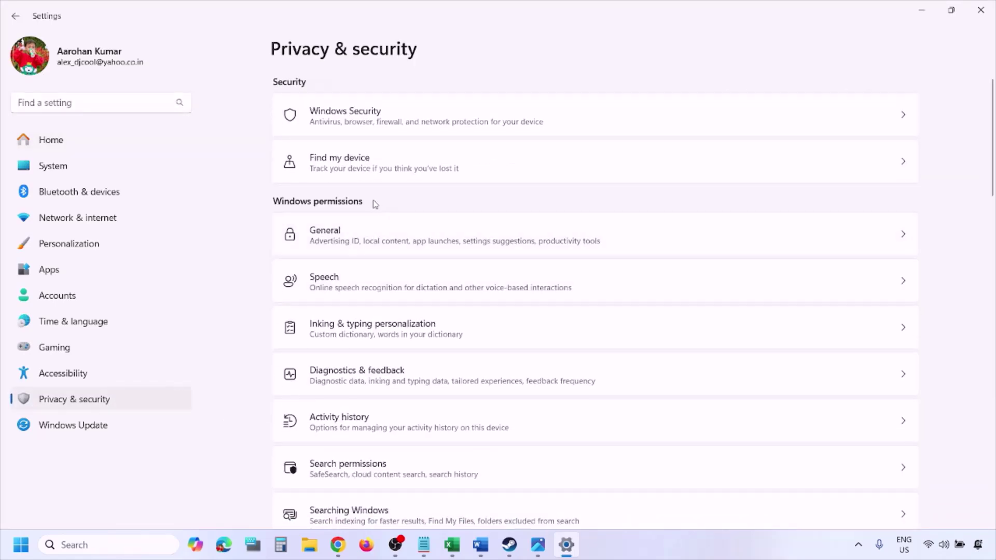
left_click(359, 124)
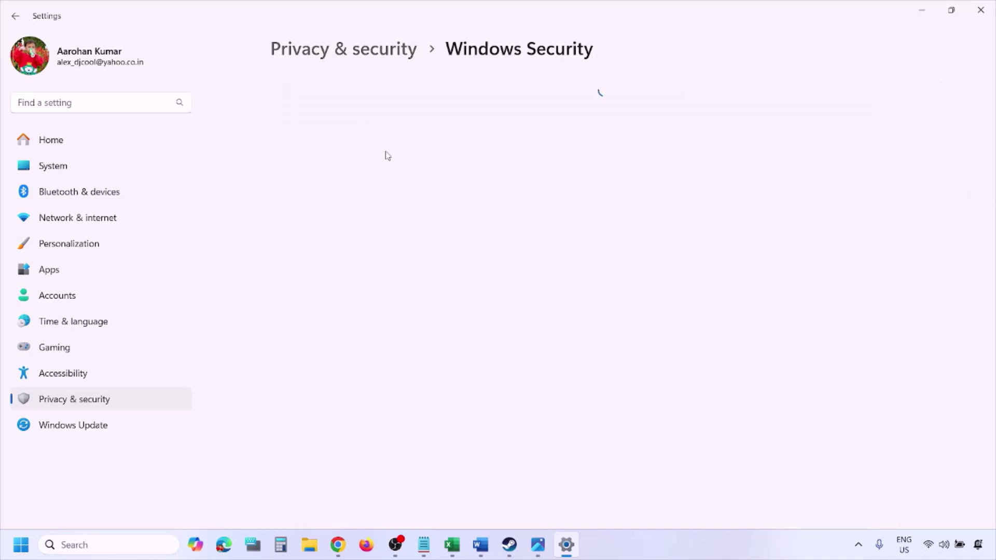
left_click(364, 202)
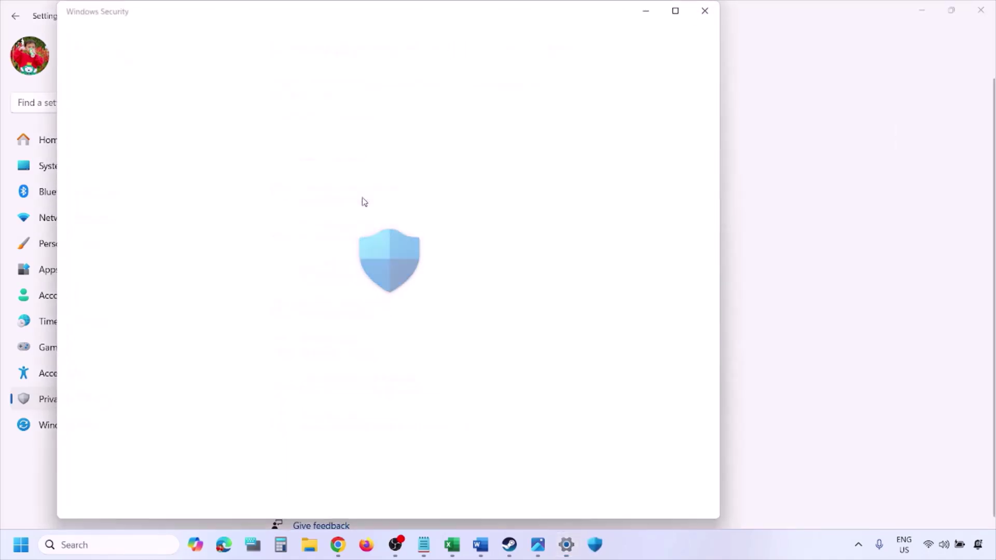
Step: Open the ransomware protection settings and go to the list of apps allowed through Controlled folder access
scroll(380, 361, "down", 4)
scroll(381, 362, "up", 2)
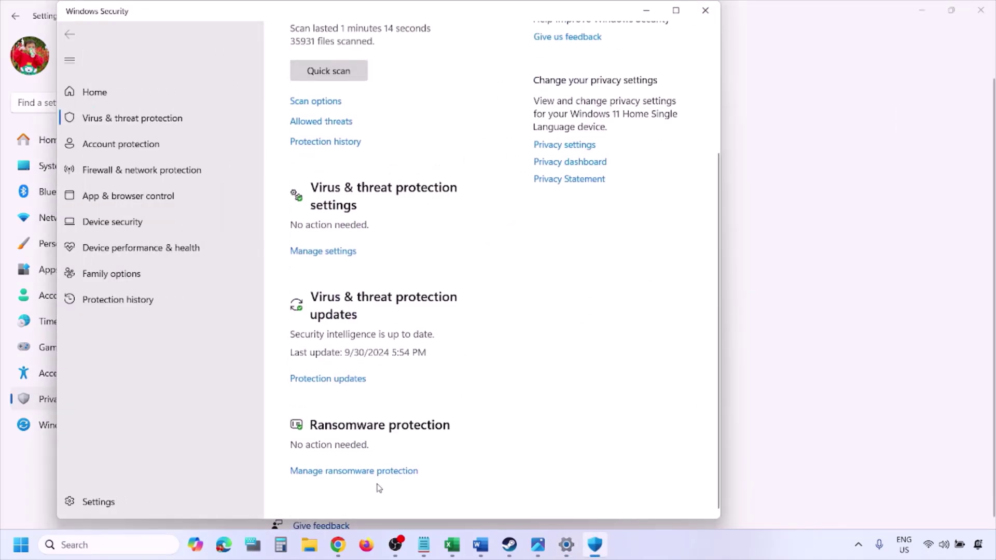
left_click(365, 479)
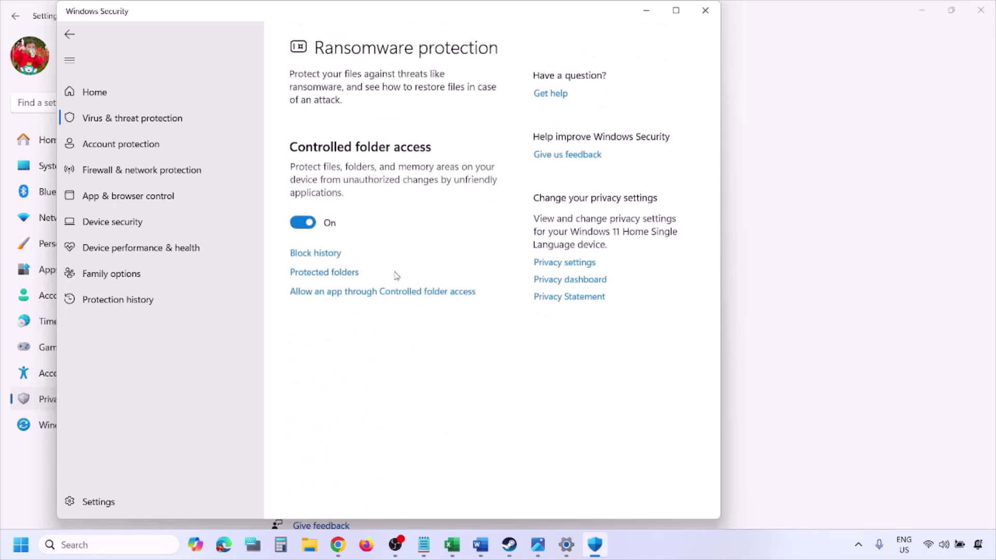
left_click(377, 292)
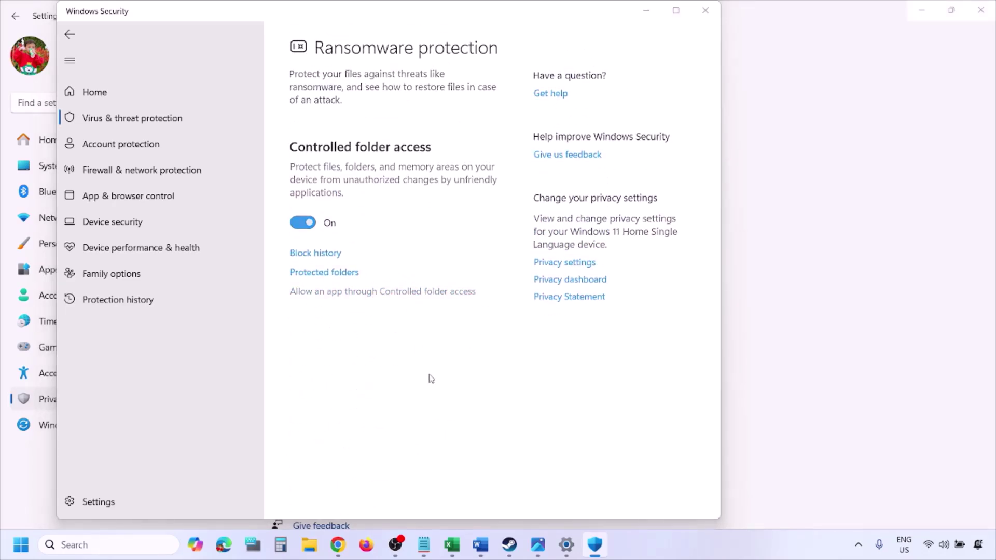
scroll(332, 145, "up", 2)
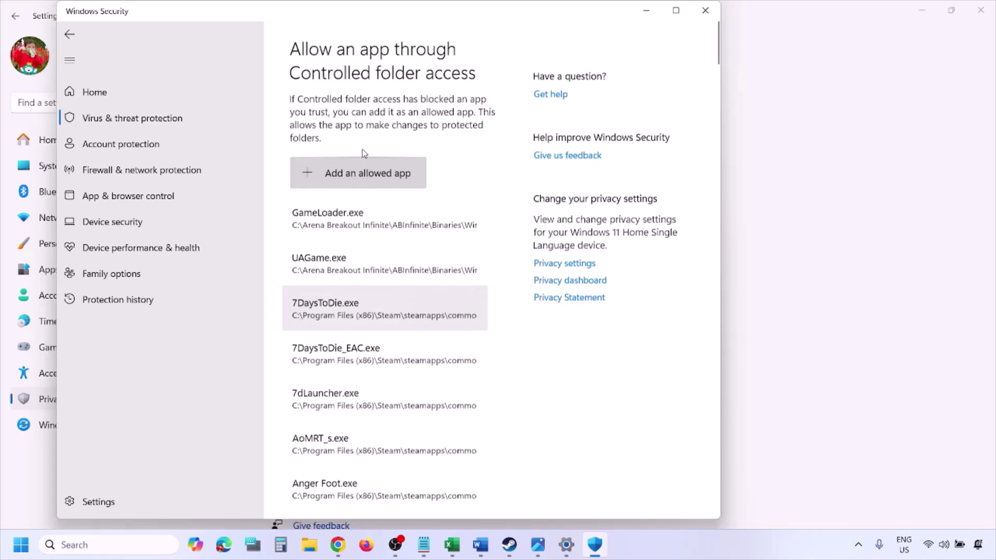
Step: Browse for an allowed app in C:\Program Files (x86)\Steam\steamapps, then cancel without adding one
left_click(367, 175)
left_click(374, 224)
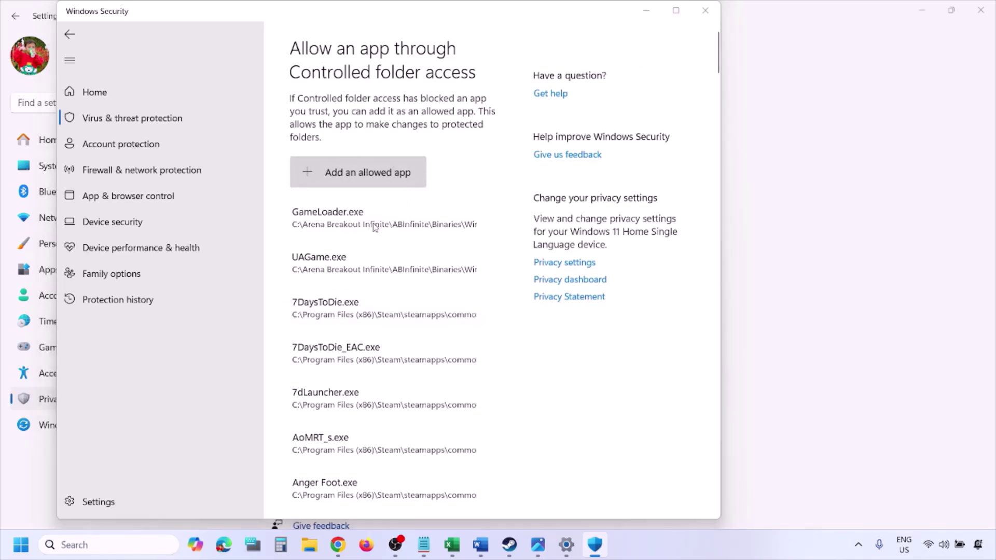
left_click(116, 275)
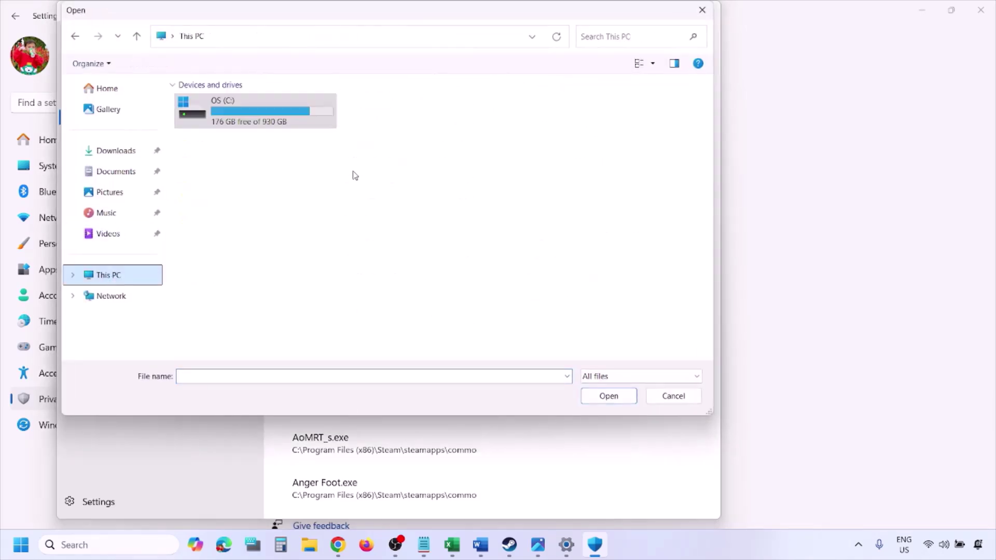
left_click(254, 119)
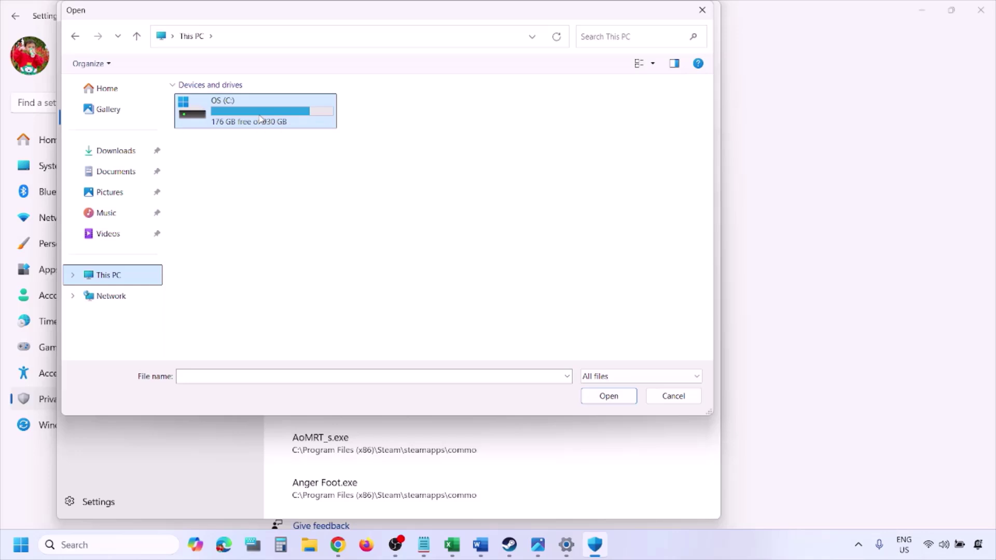
double_click(261, 118)
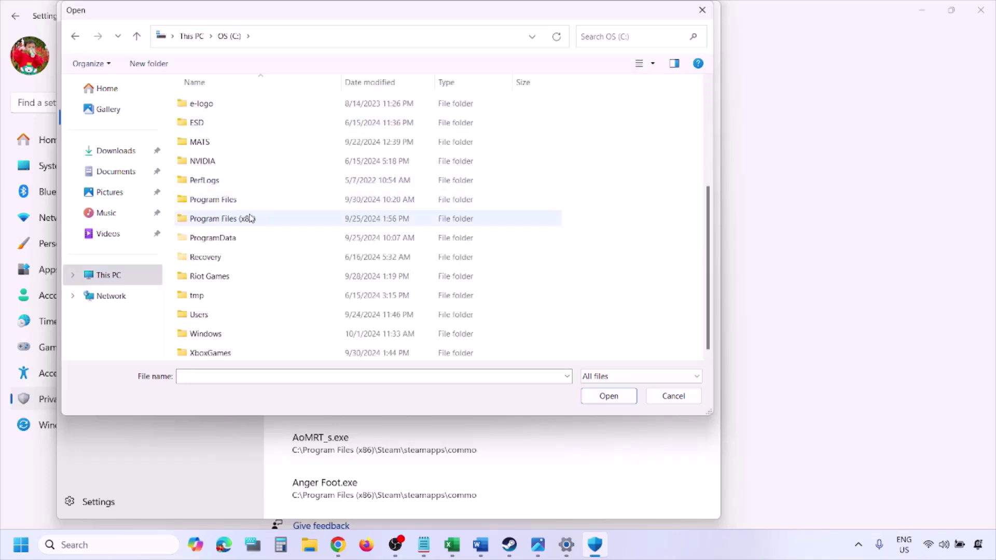
double_click(249, 218)
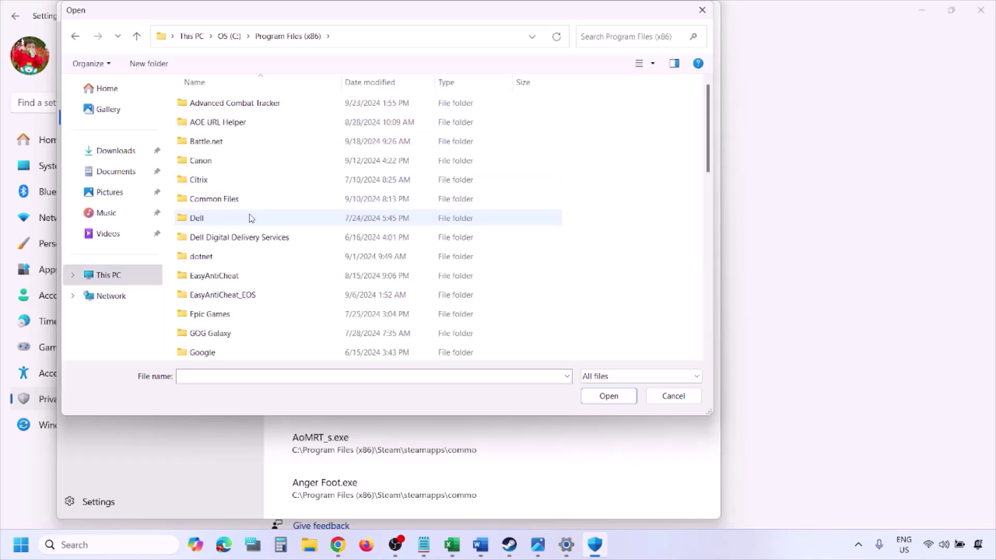
scroll(251, 219, "down", 4)
scroll(251, 219, "down", 4)
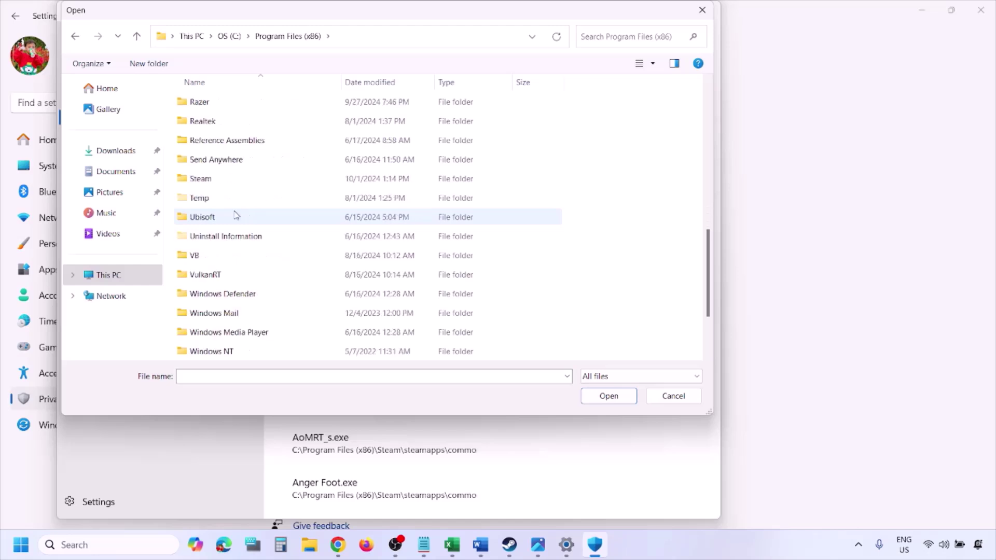
double_click(222, 179)
scroll(231, 230, "down", 4)
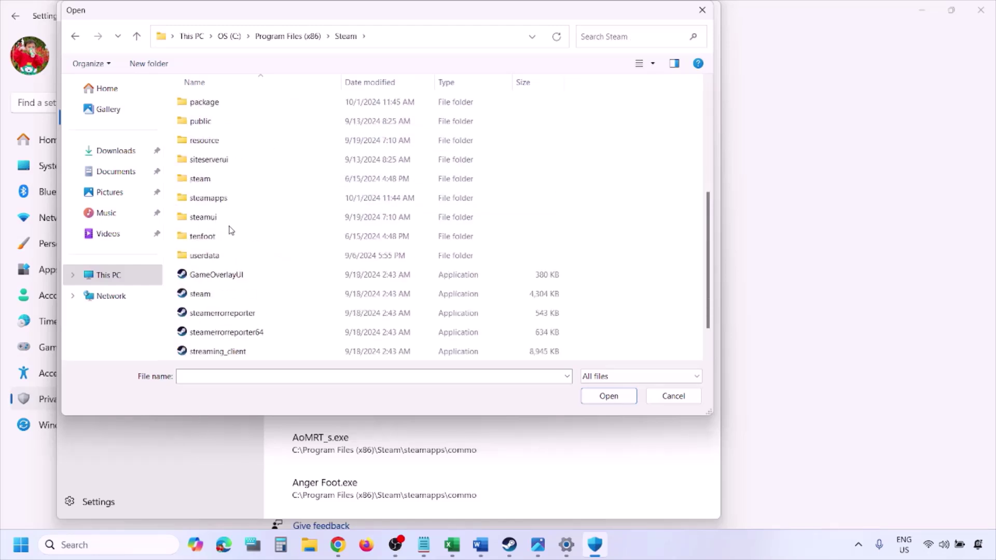
double_click(227, 200)
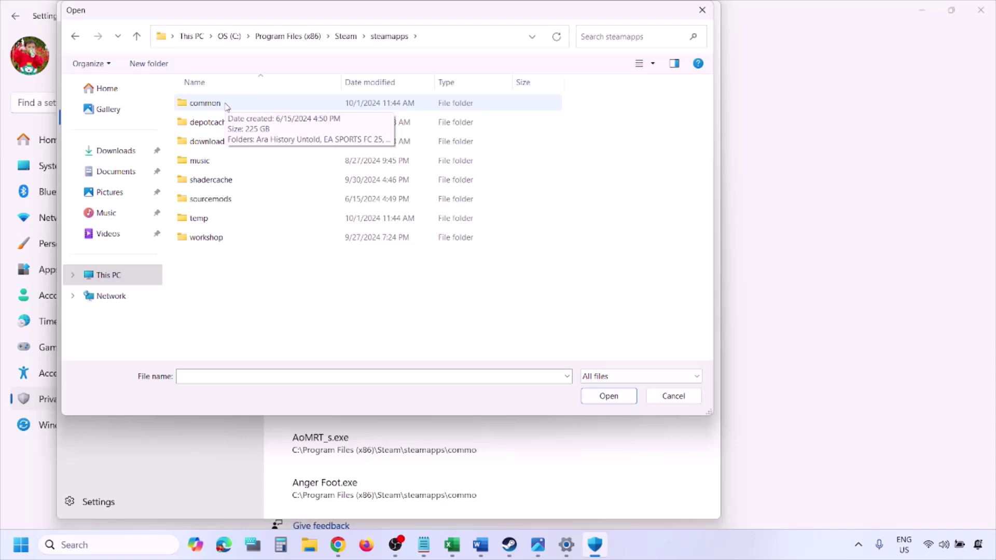
left_click(670, 401)
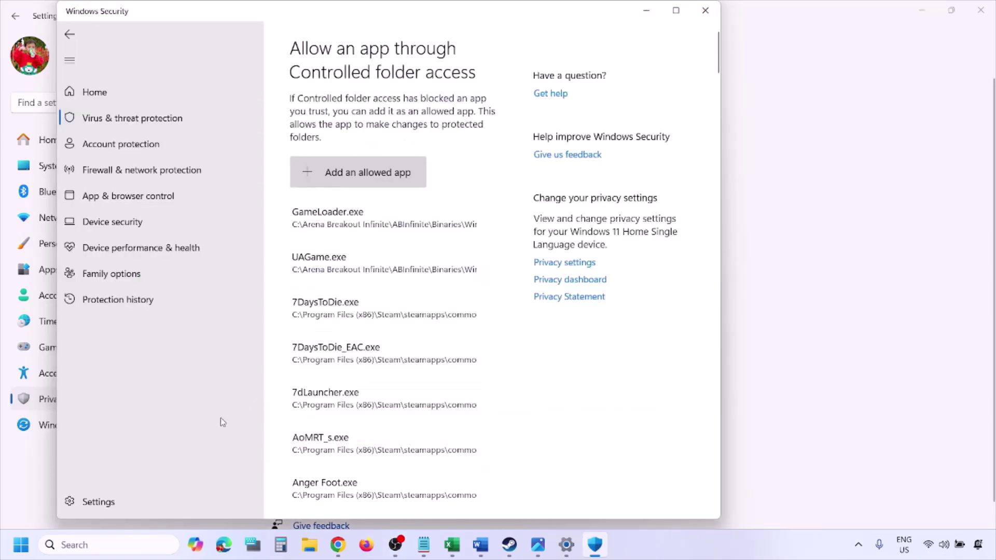
Step: Open Control Panel and go to the list of apps allowed through Windows Defender Firewall
left_click(103, 545)
type("o")
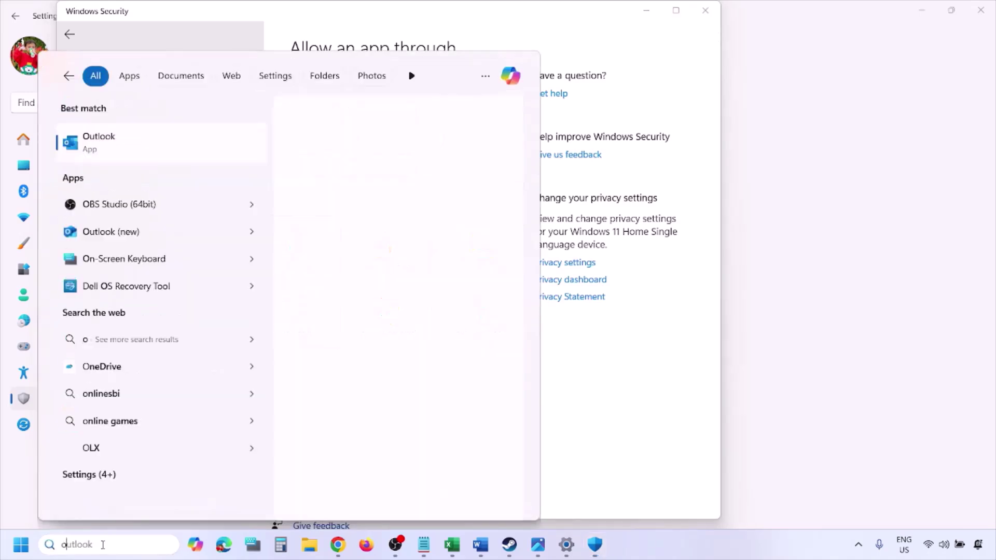
type("ntrol")
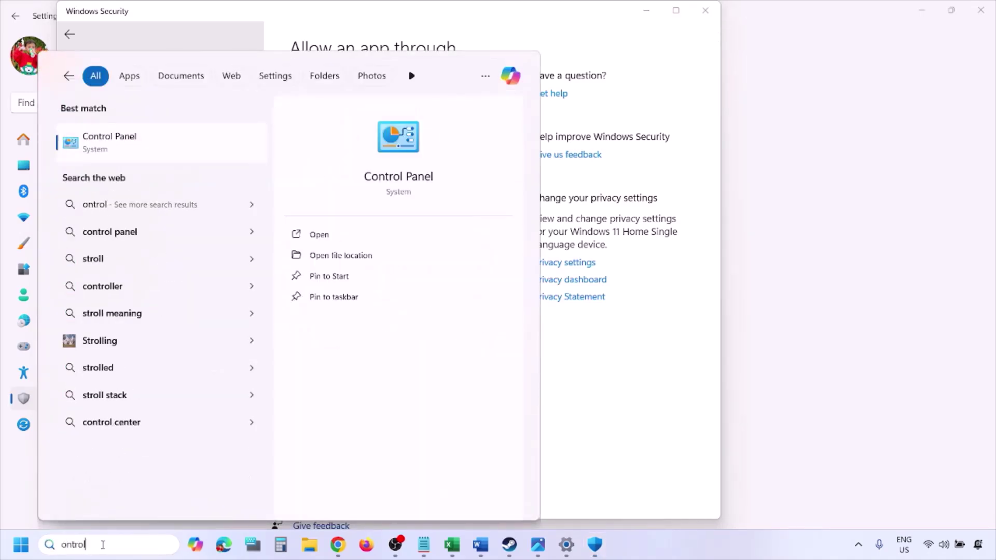
key("Return")
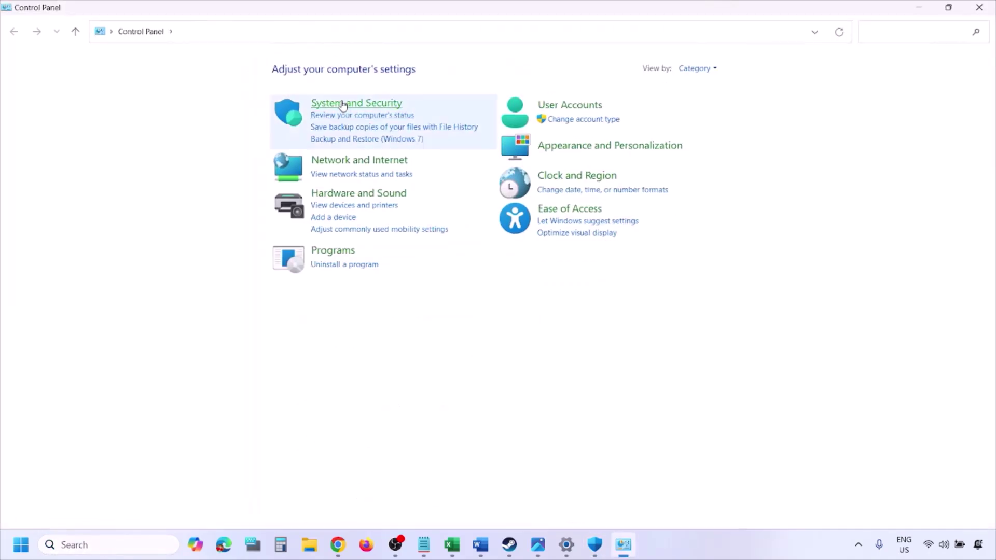
left_click(343, 105)
left_click(269, 113)
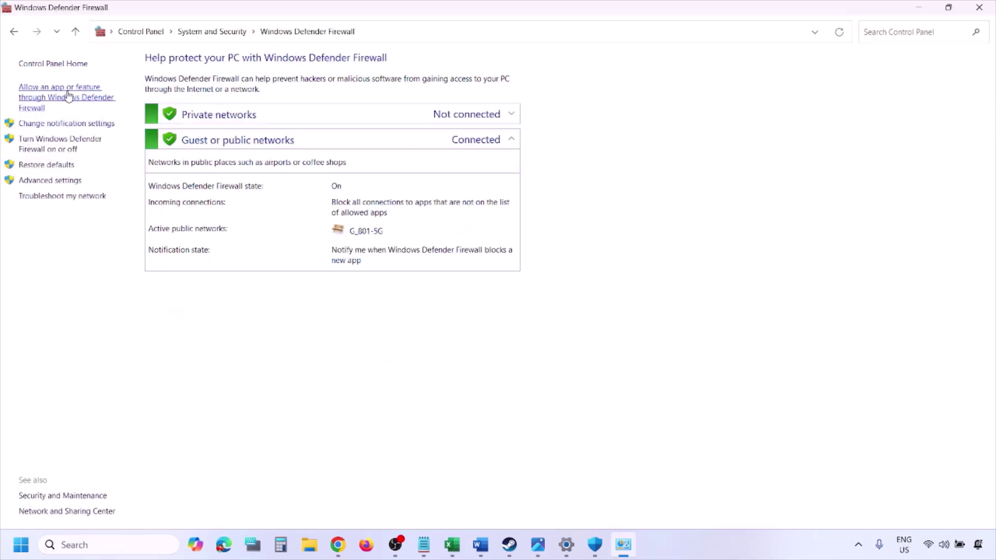
left_click(68, 96)
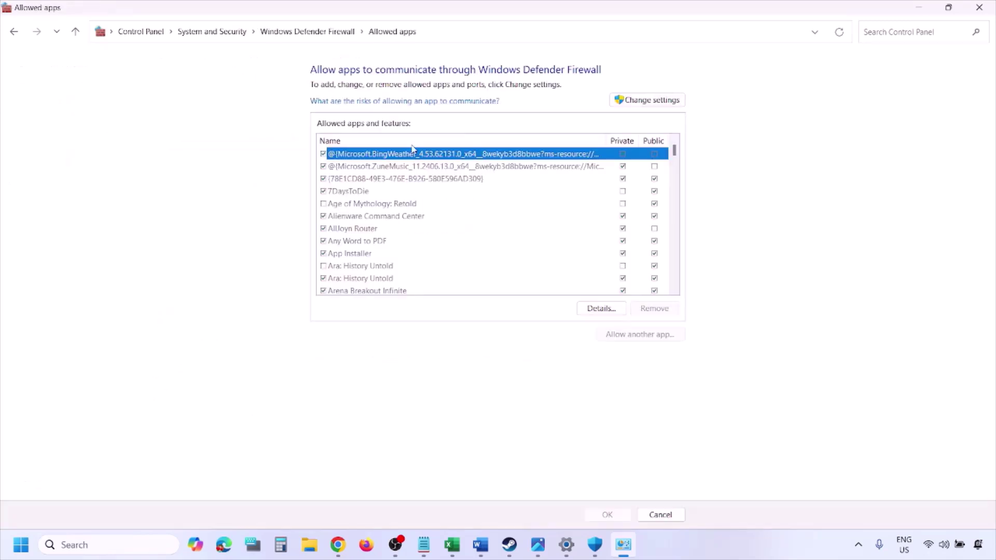
Step: Unlock the firewall's allowed apps list, browse This PC for another app, then cancel the addition and close the list
left_click(669, 99)
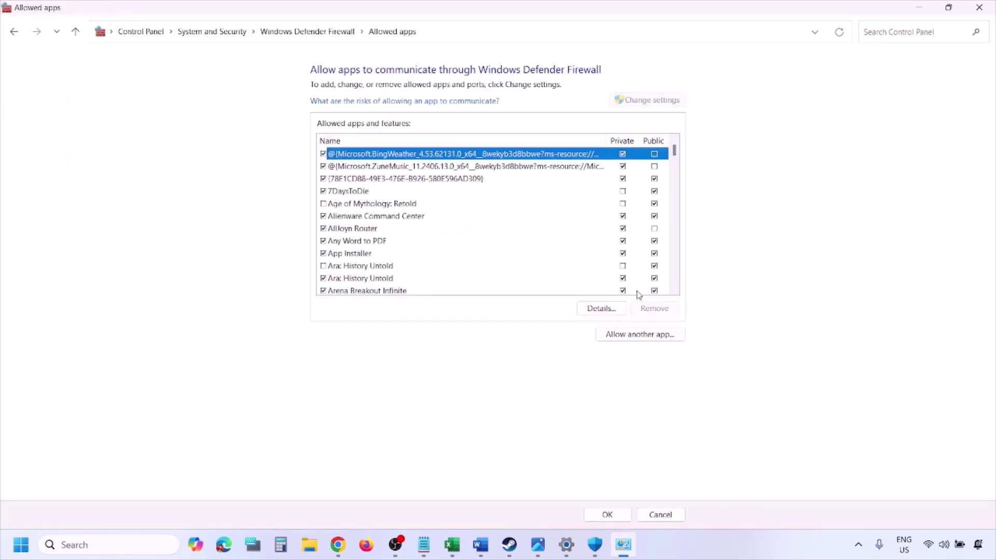
left_click(650, 332)
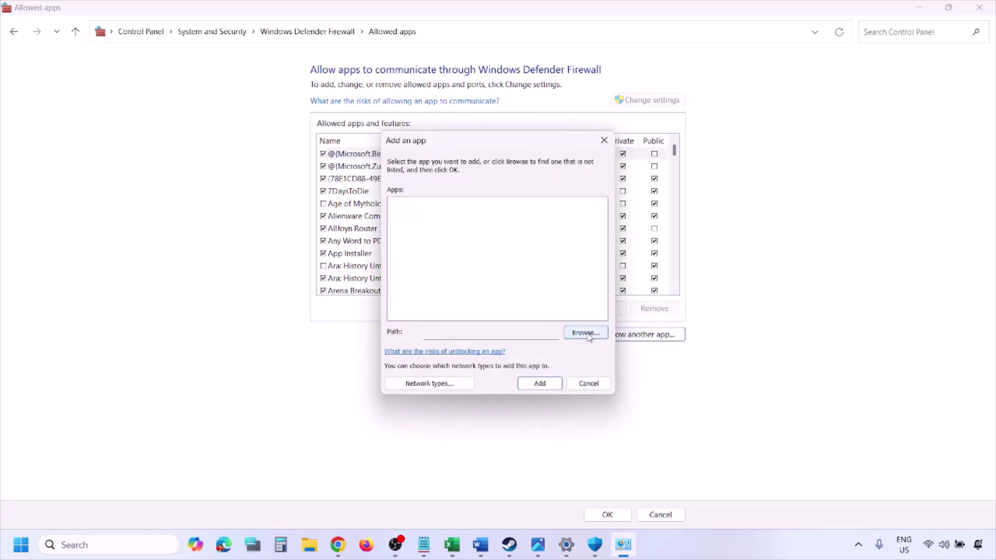
left_click(586, 333)
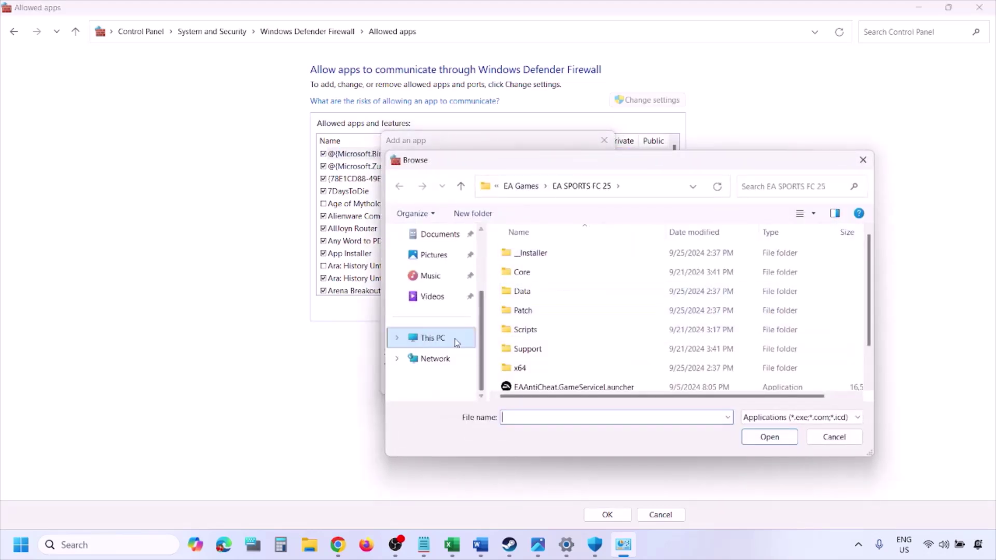
left_click(457, 342)
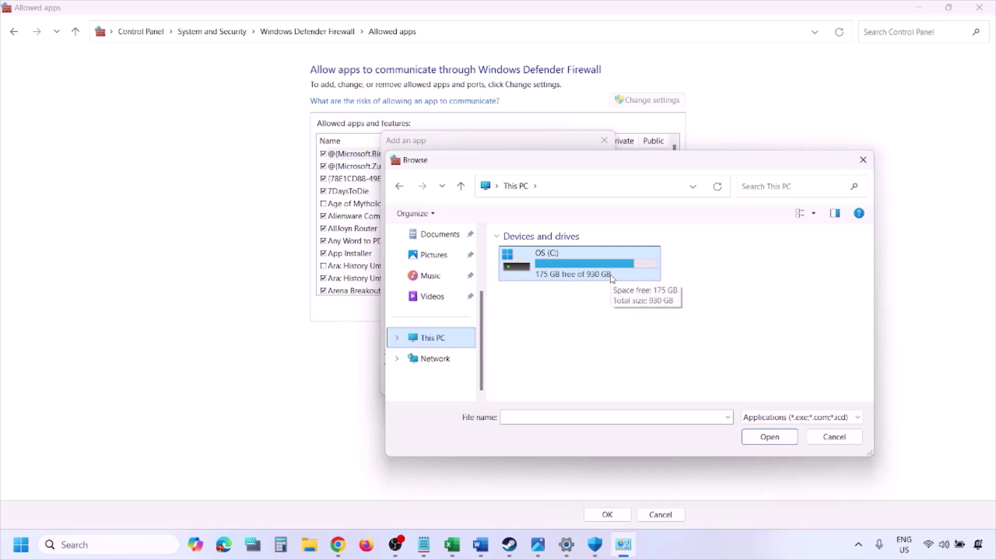
left_click(832, 438)
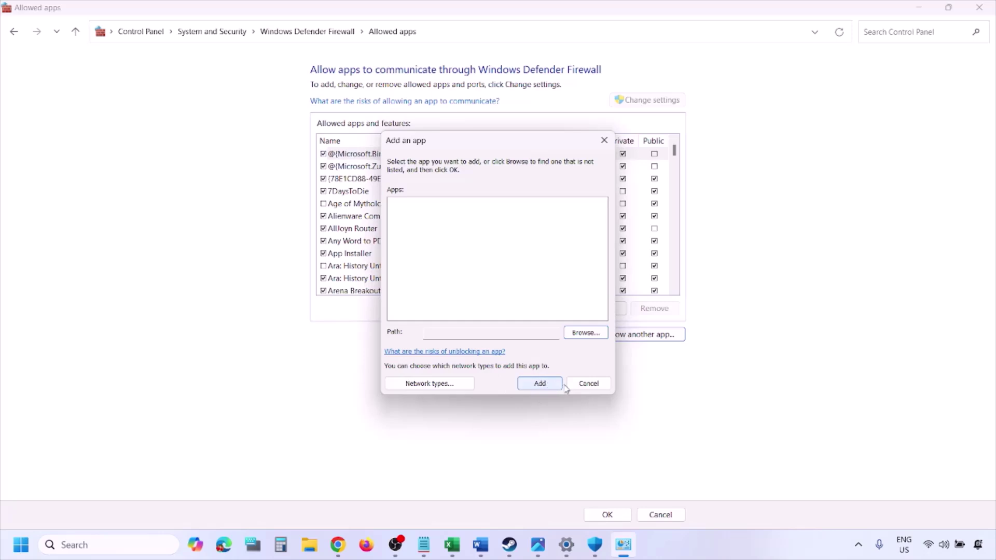
left_click(581, 385)
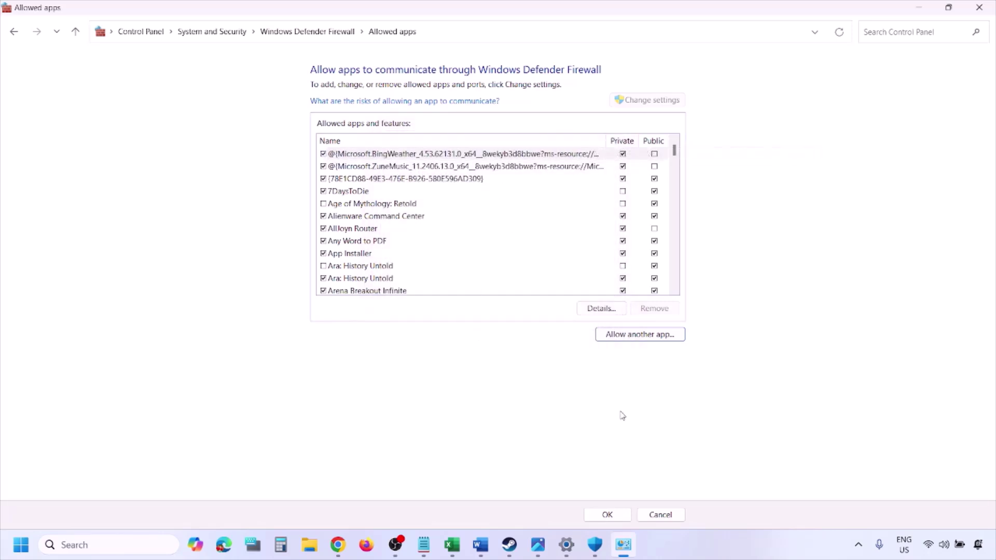
left_click(607, 513)
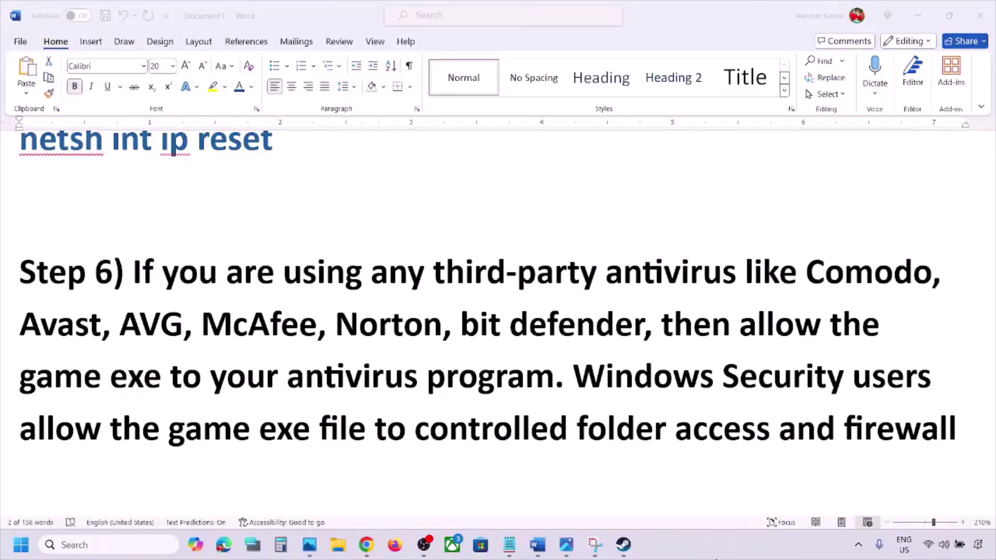
Step: Go to Step 7 in the document, then open the Wi-Fi connection's properties through Control Panel's Network and Sharing Center
scroll(493, 361, "down", 3)
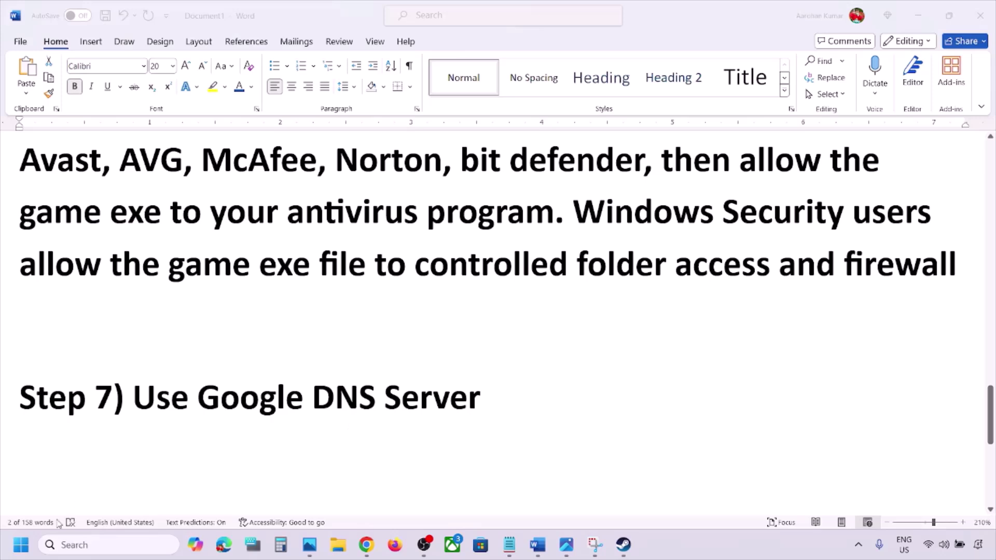
left_click(91, 548)
type("control")
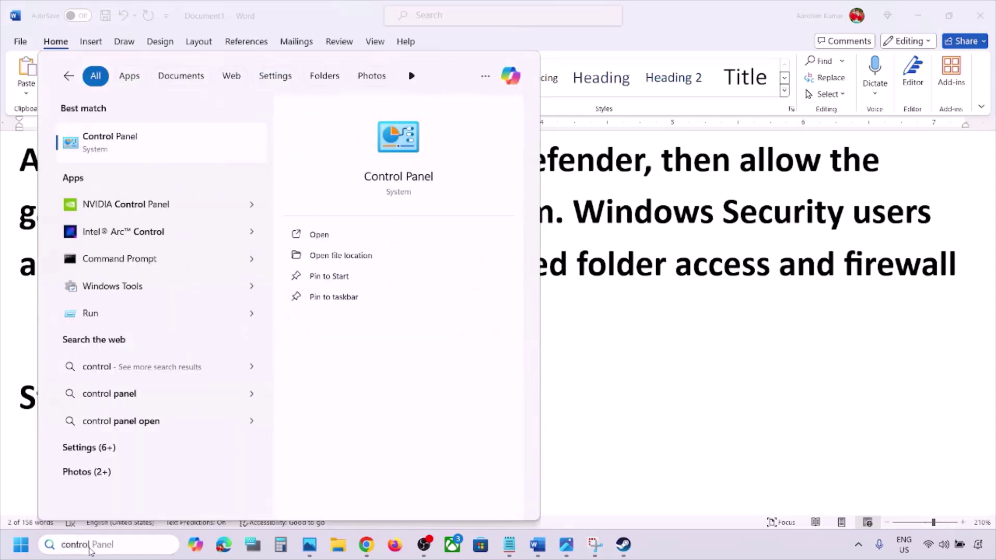
key("Return")
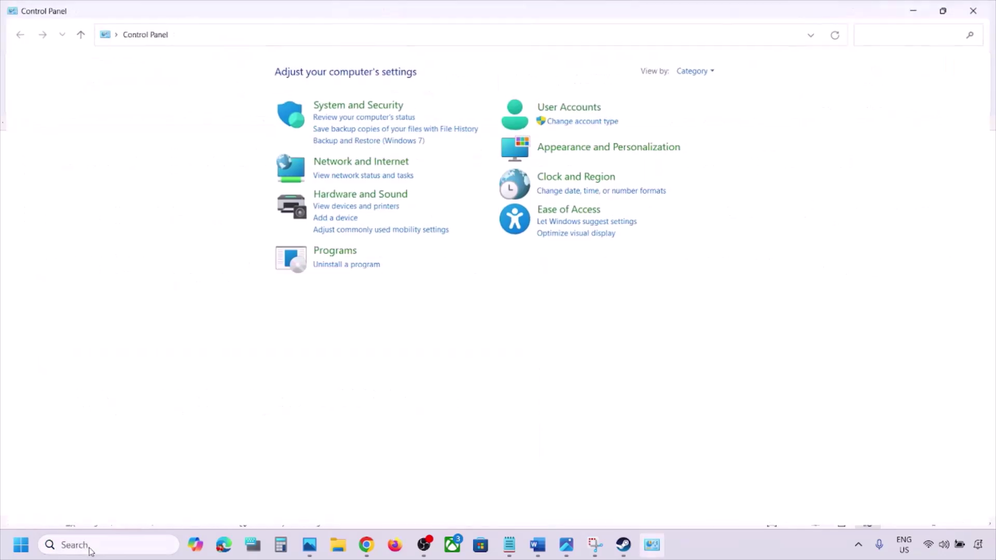
left_click(363, 165)
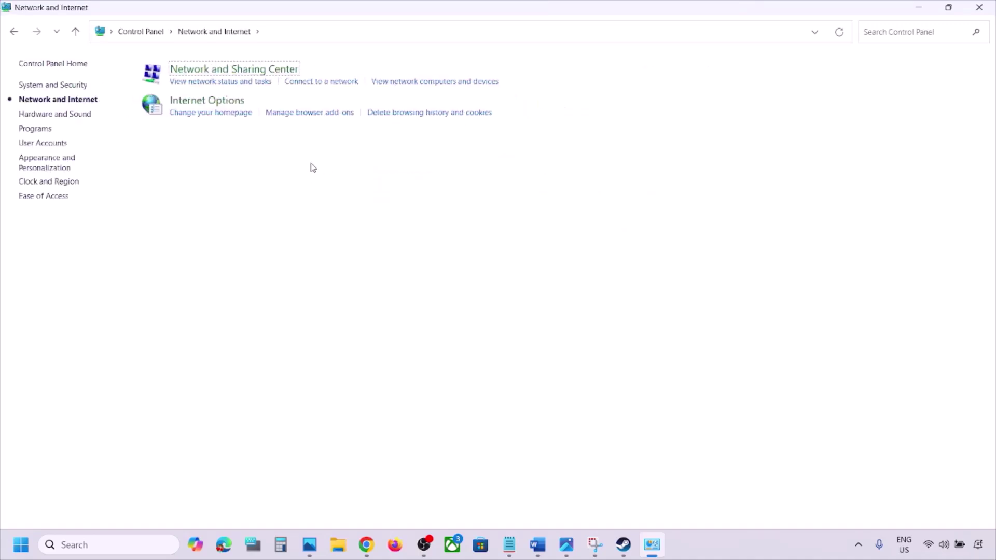
left_click(240, 73)
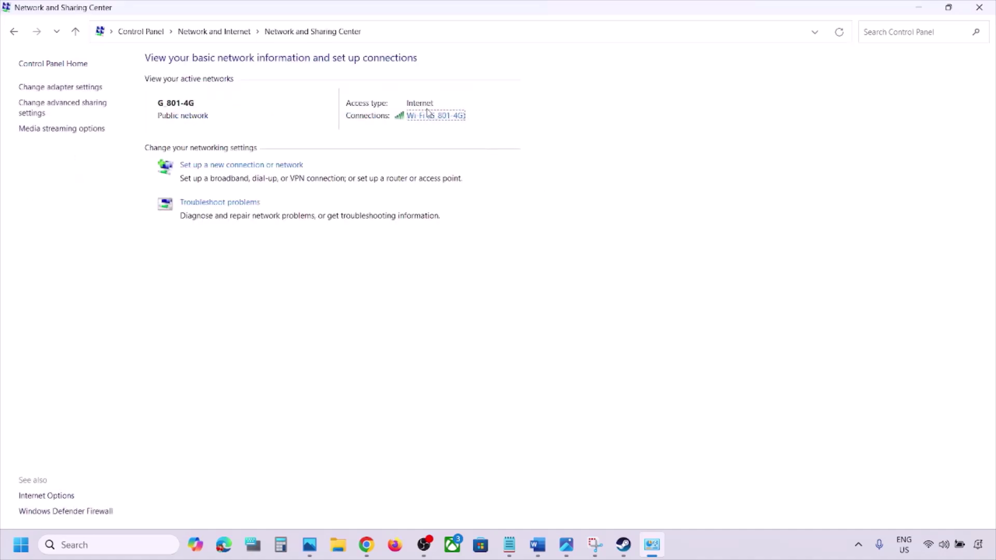
left_click(432, 118)
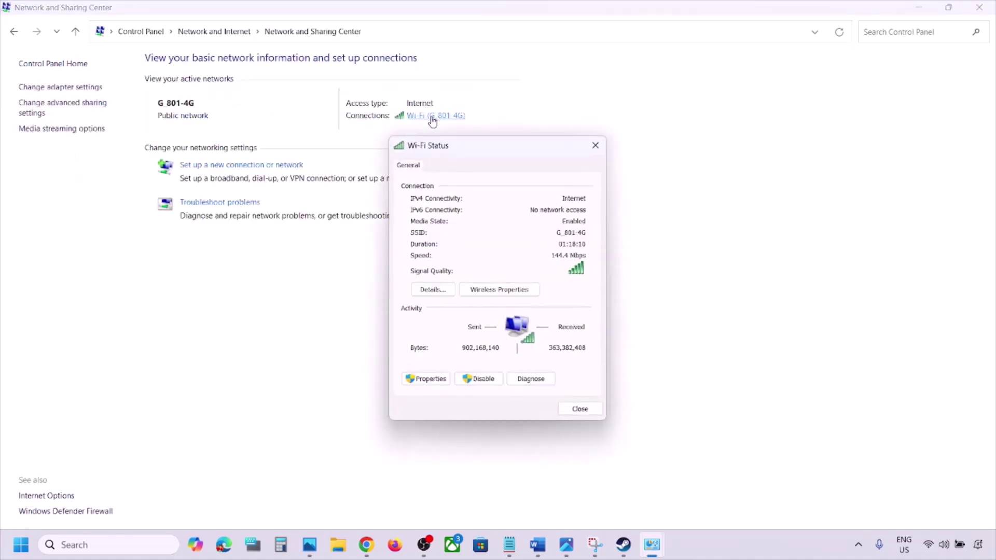
left_click(426, 379)
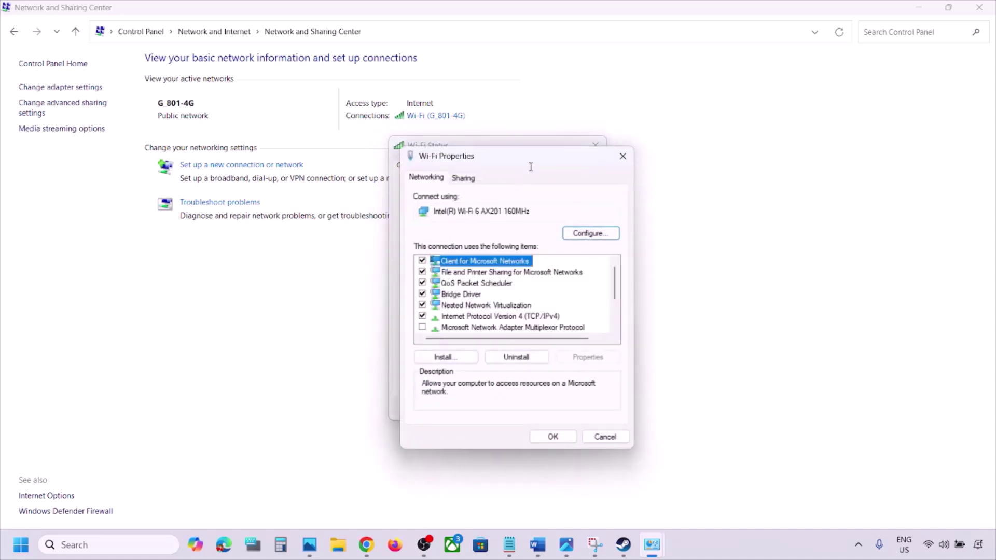
Step: Set the IPv4 DNS servers to 8.8.8.8 and 8.8.4.4 with validation upon exit, then close the troubleshooter and Wi-Fi status
left_click(482, 317)
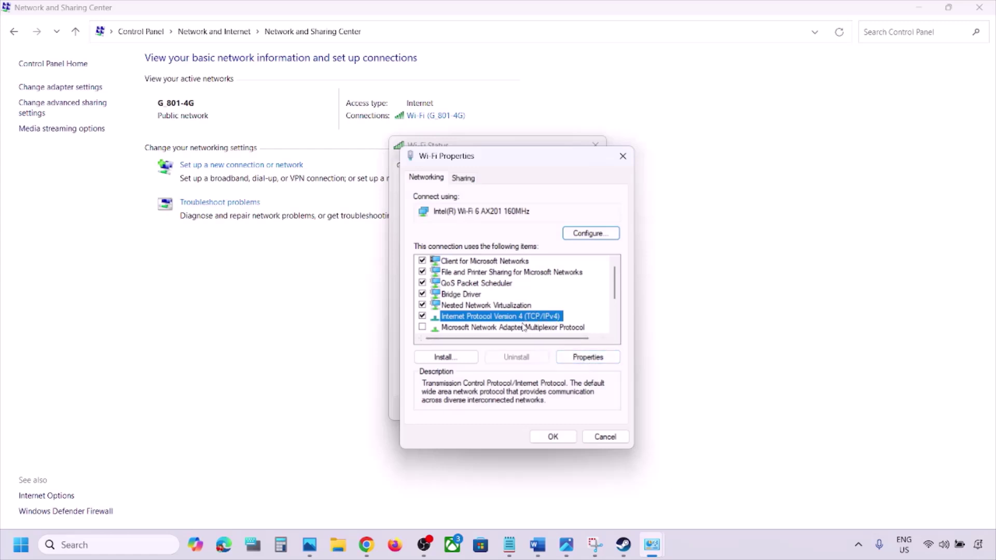
left_click(586, 357)
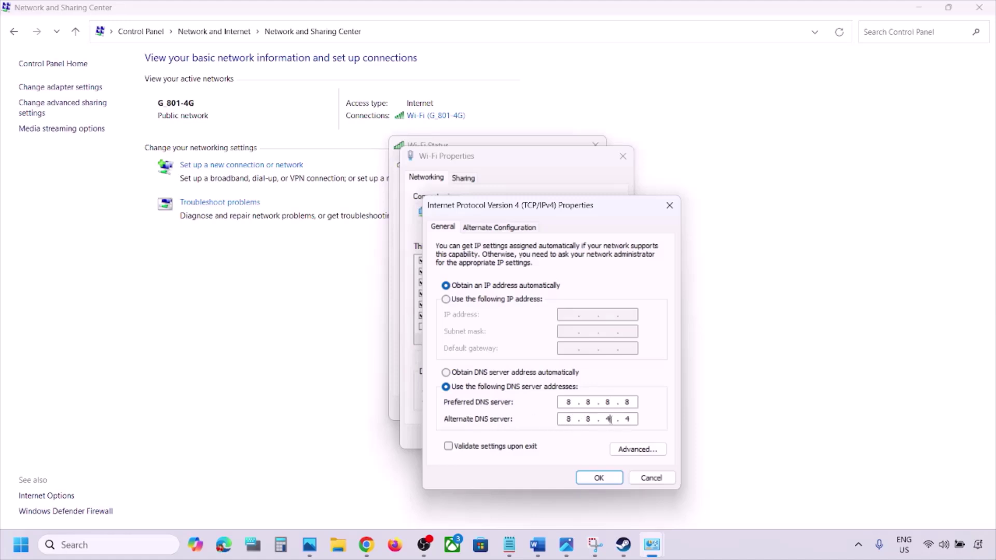
left_click(448, 447)
left_click(598, 478)
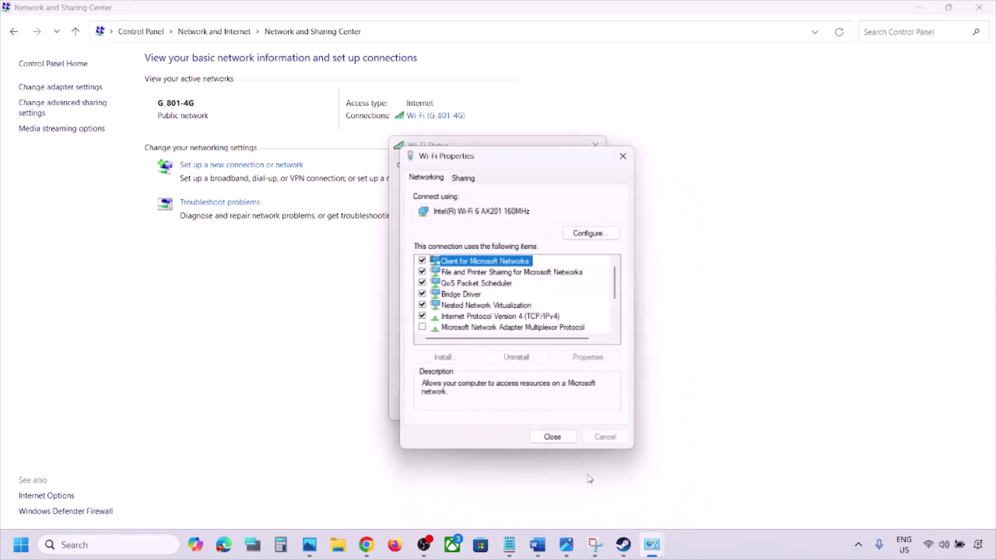
left_click(553, 438)
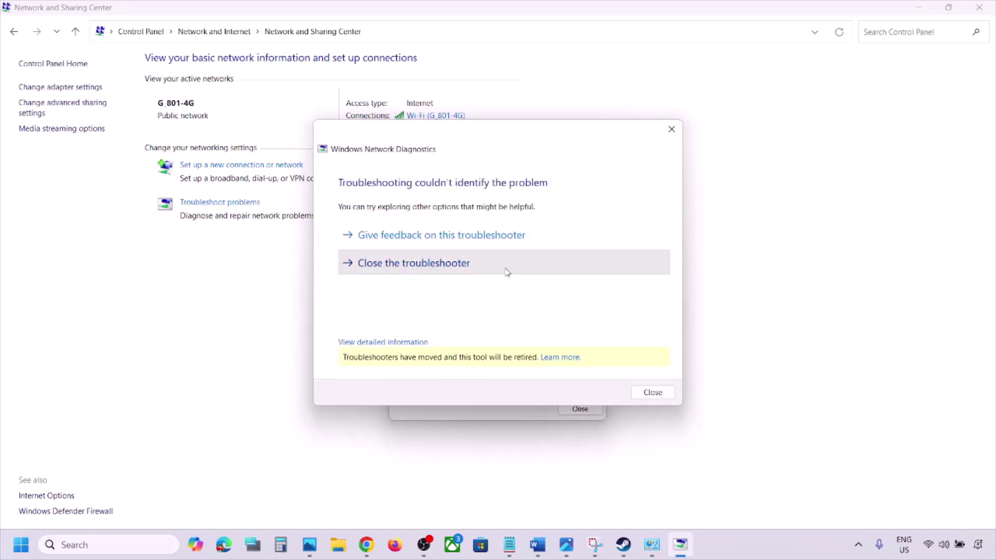
left_click(507, 263)
left_click(580, 408)
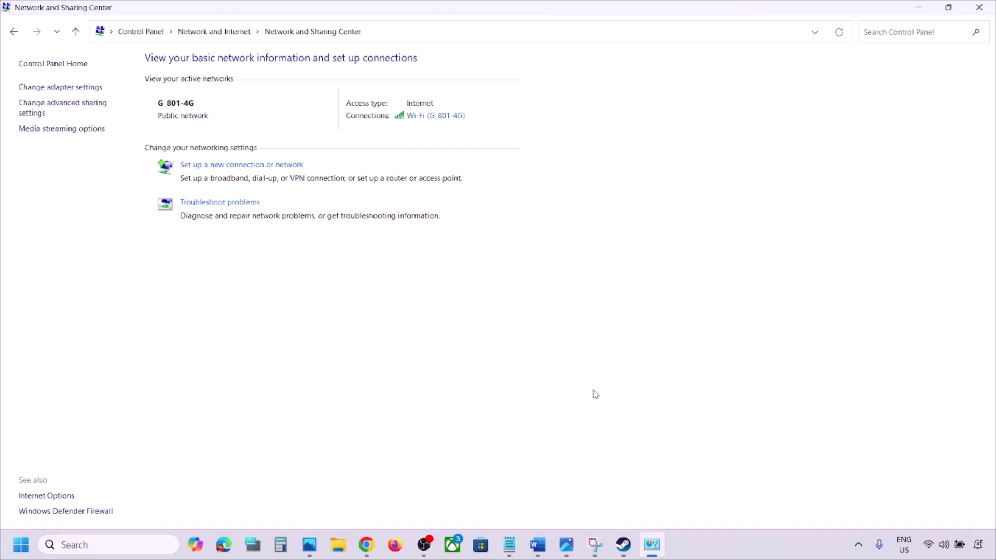
Step: Return to the Word document and view Step 8 on switching networks and closing the VPN
left_click(538, 545)
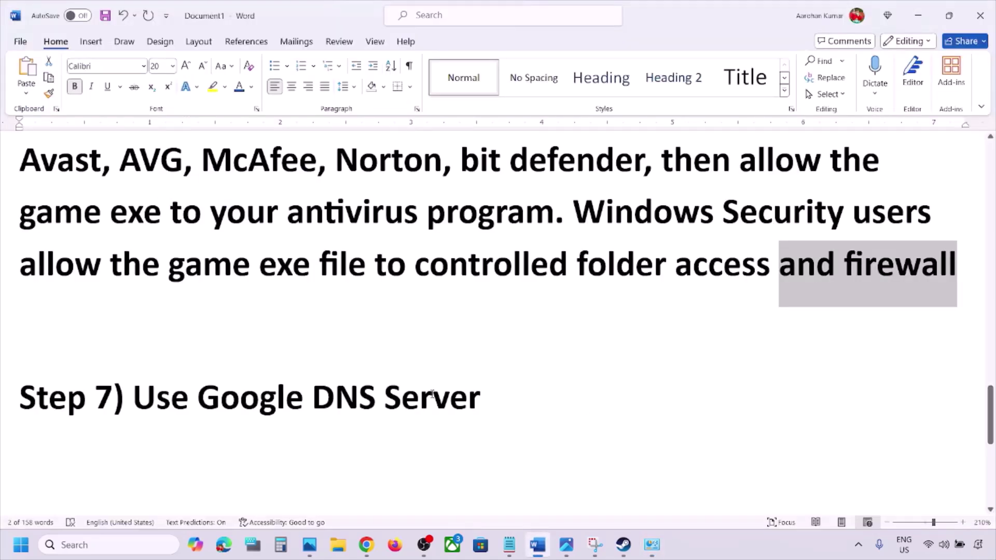
scroll(431, 394, "down", 3)
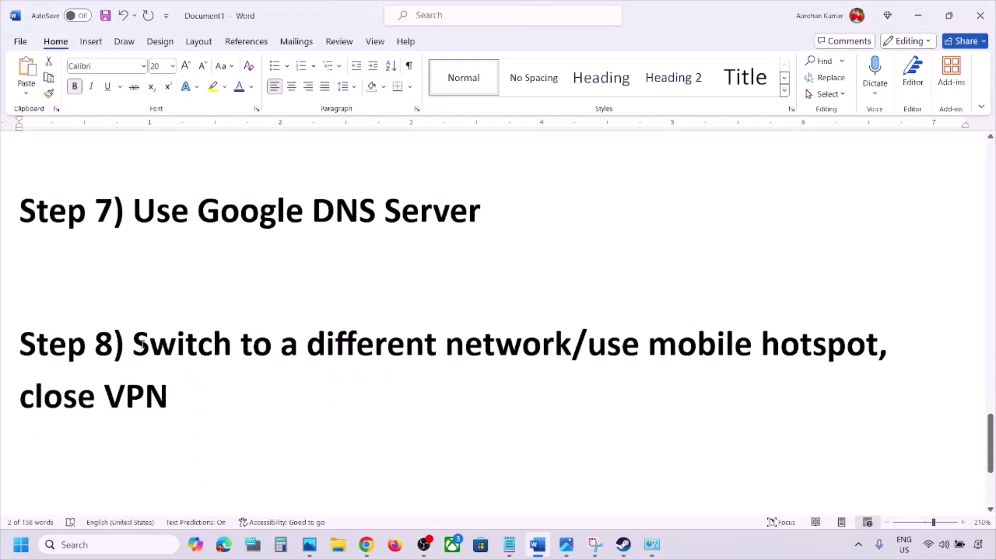
Step: Highlight the advice to switch to a different network in Step 8, then connect the Wi-Fi to G_801-5G
left_click_drag(143, 345, 528, 324)
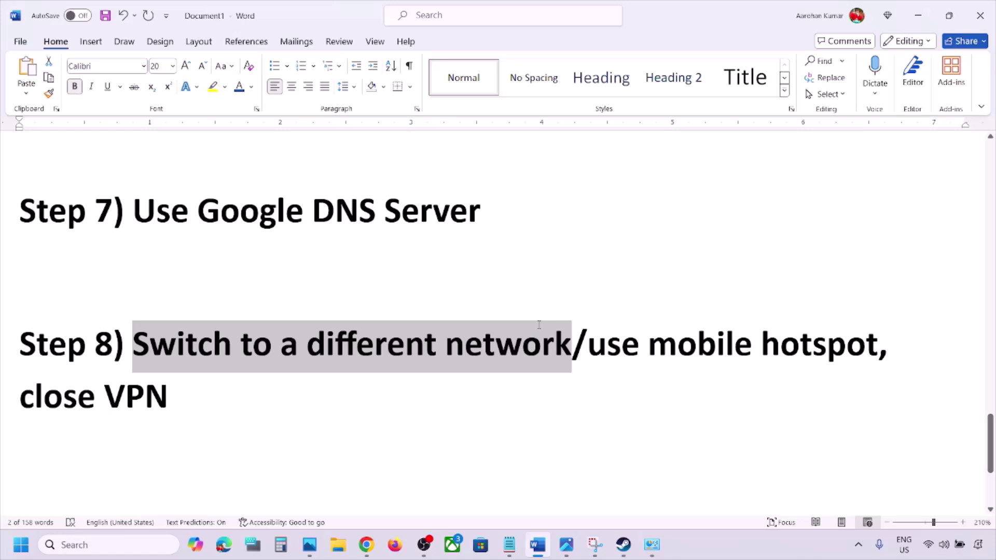
left_click(926, 545)
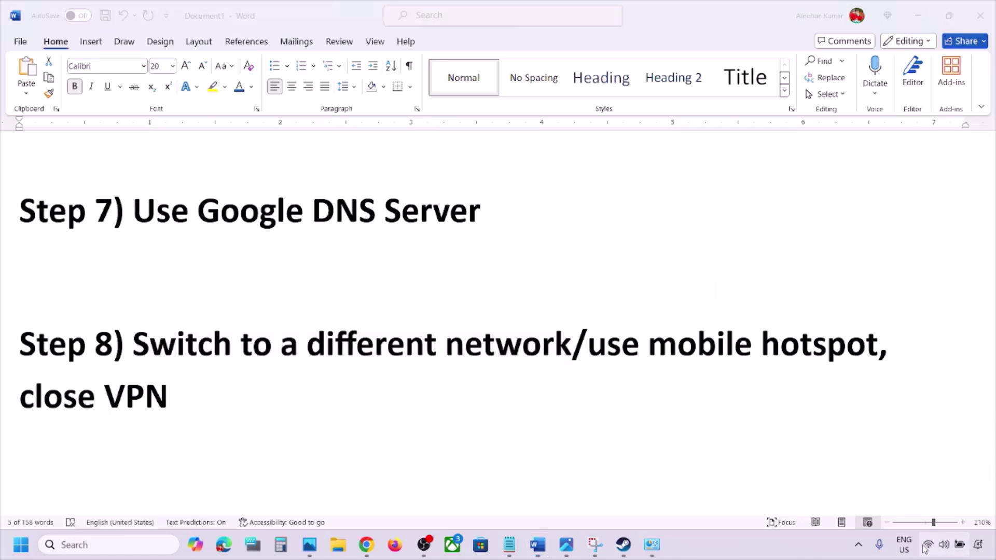
left_click(817, 299)
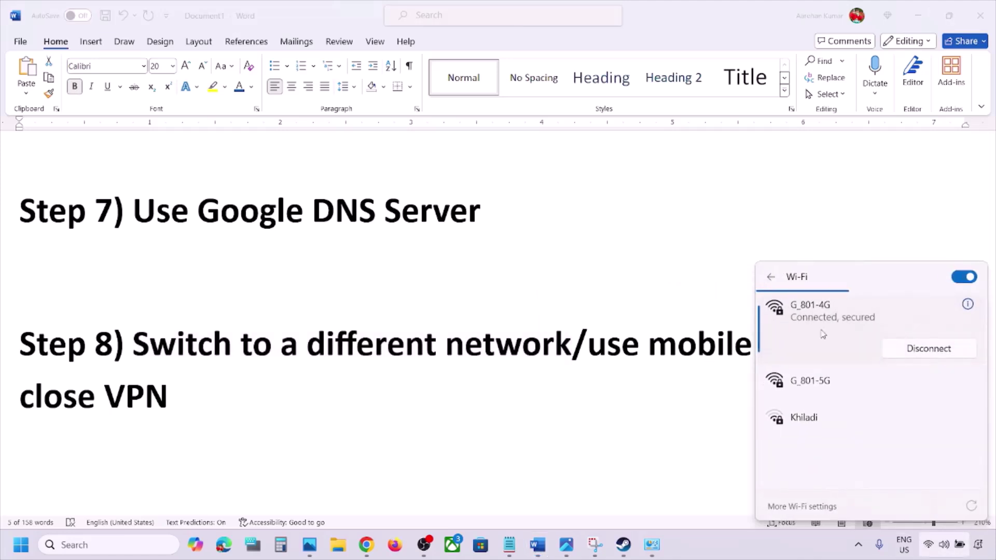
left_click(823, 383)
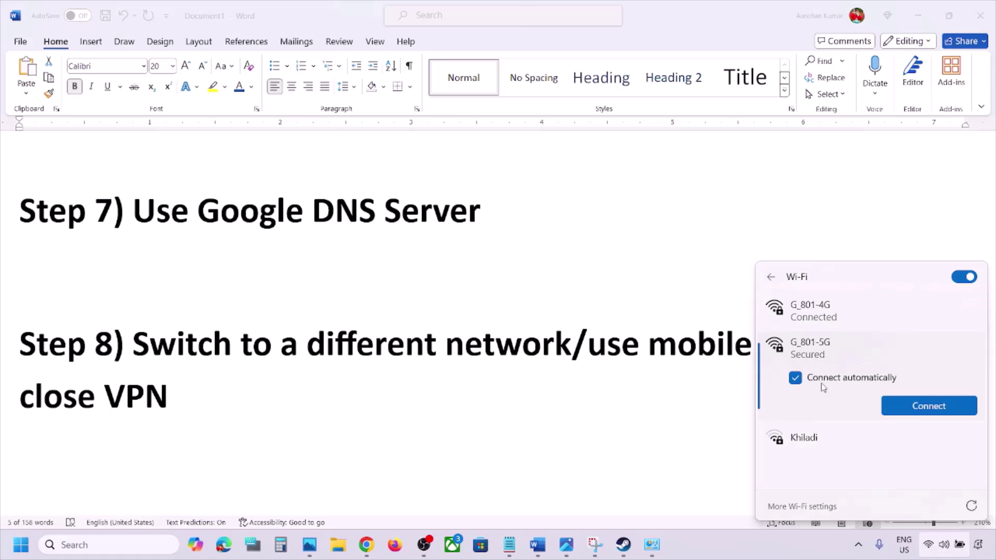
left_click(908, 410)
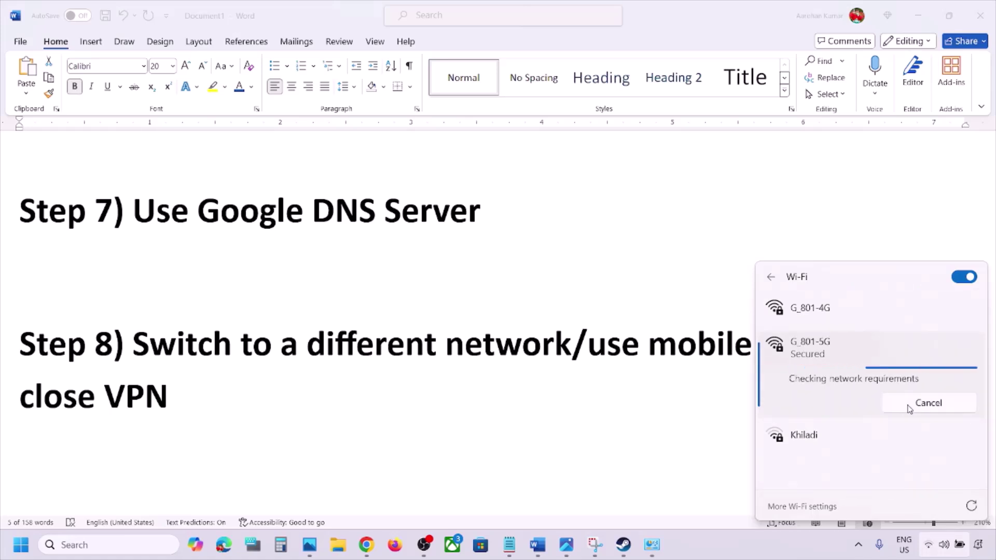
left_click(661, 336)
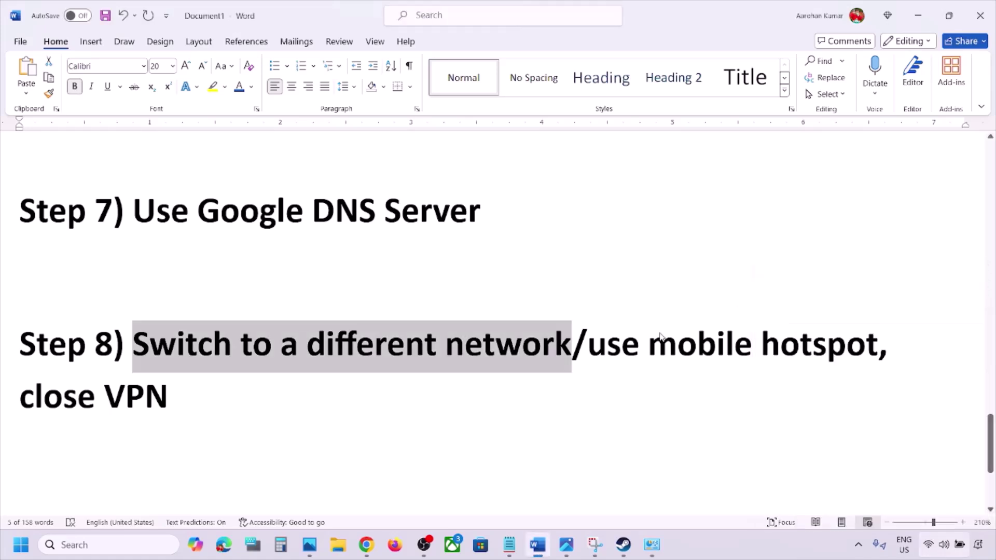
Step: Highlight the mobile hotspot advice in Step 8, then view the available Wi-Fi networks and return to the document
left_click_drag(591, 348, 821, 347)
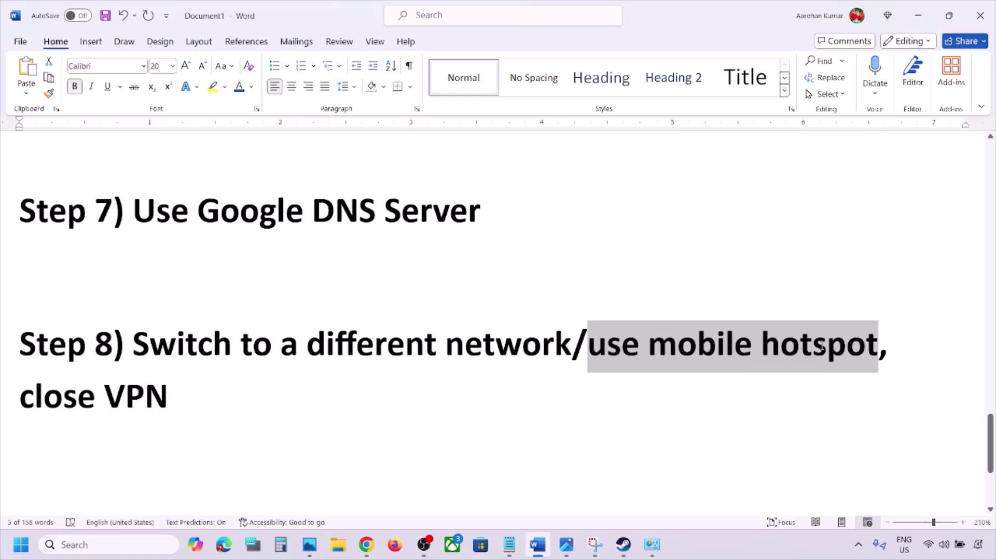
left_click(822, 348)
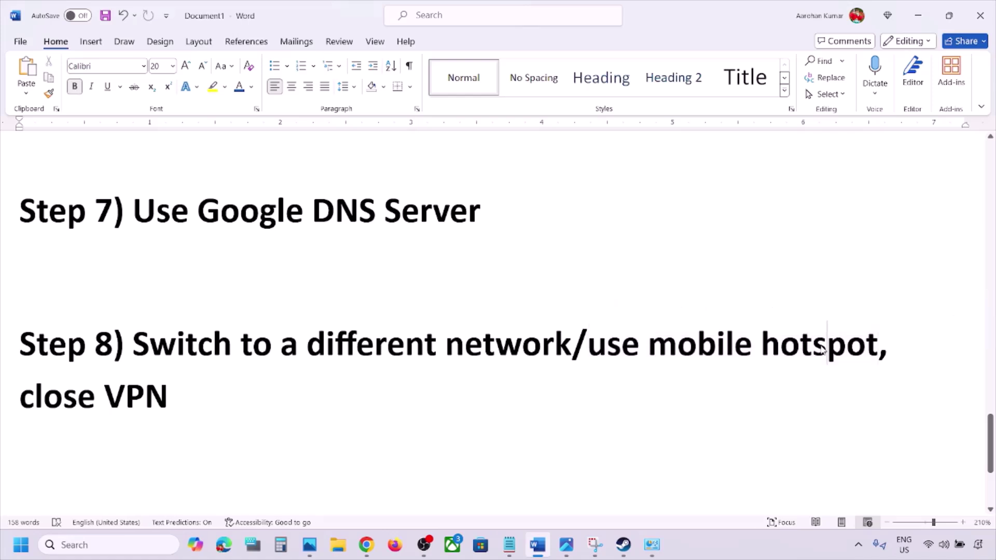
left_click(934, 545)
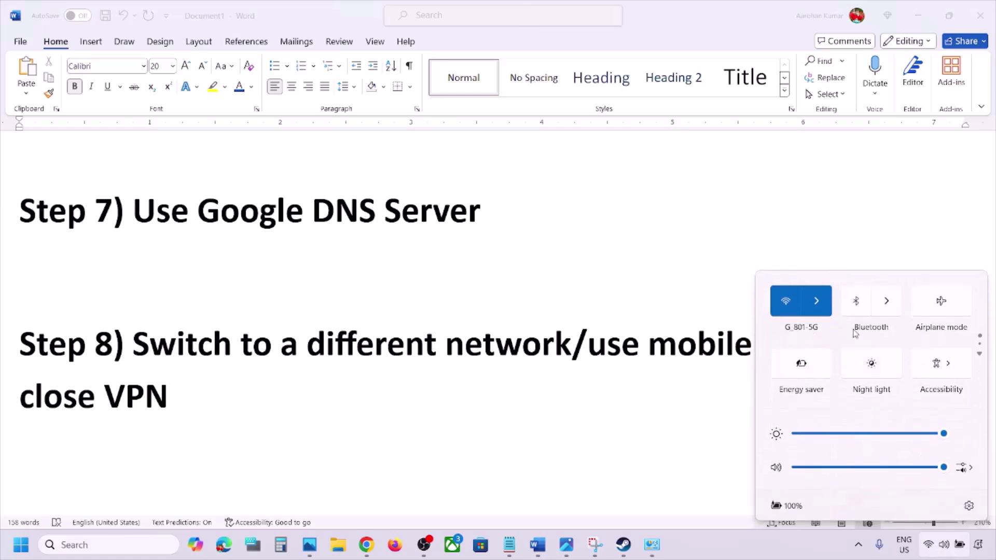
left_click(821, 306)
left_click(648, 355)
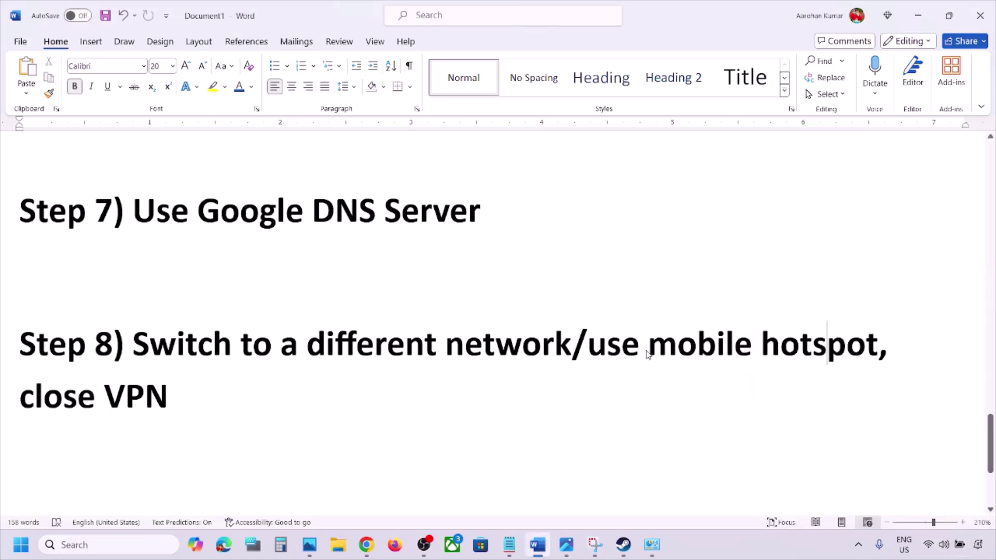
Step: Highlight the close VPN advice in Step 8, then the Ethernet connection advice in Step 9
left_click_drag(207, 390, 46, 394)
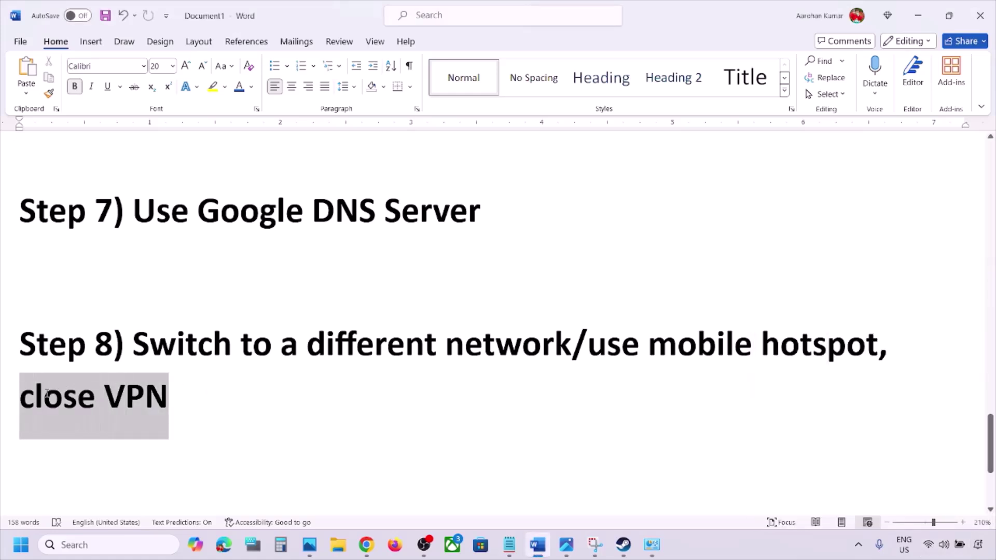
left_click(244, 411)
scroll(242, 412, "down", 2)
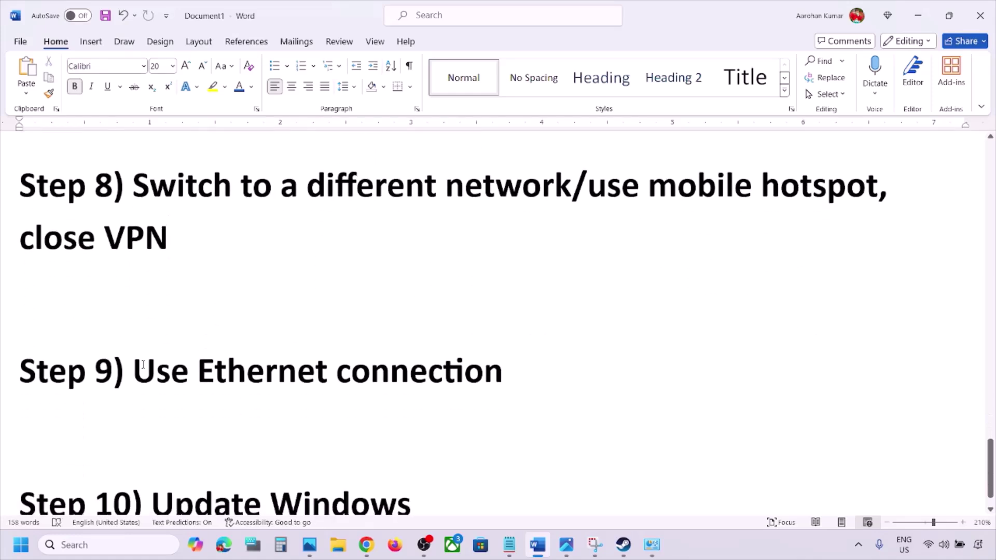
left_click_drag(136, 370, 497, 369)
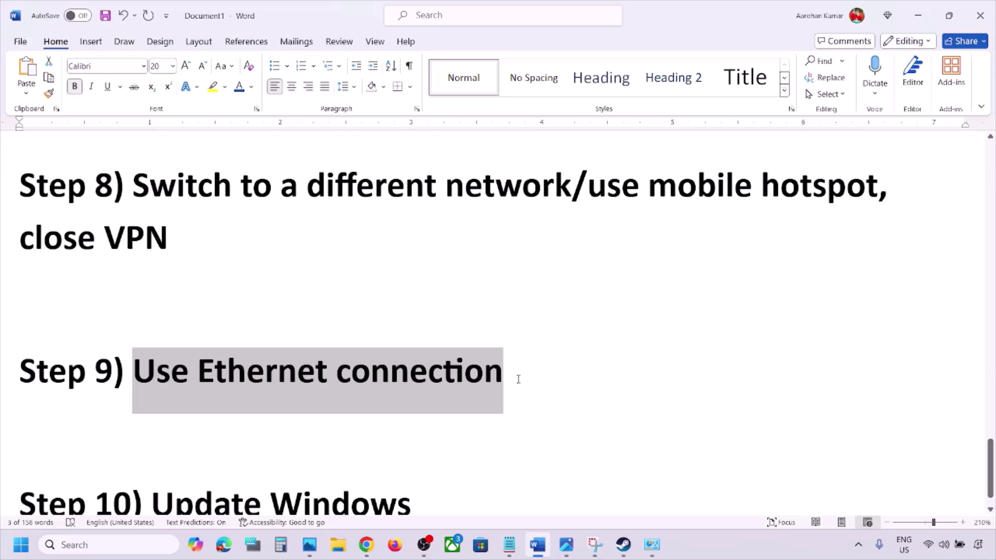
Step: Highlight Update Windows in Step 10, then switch to Windows Settings and check for Windows updates
scroll(451, 374, "down", 1)
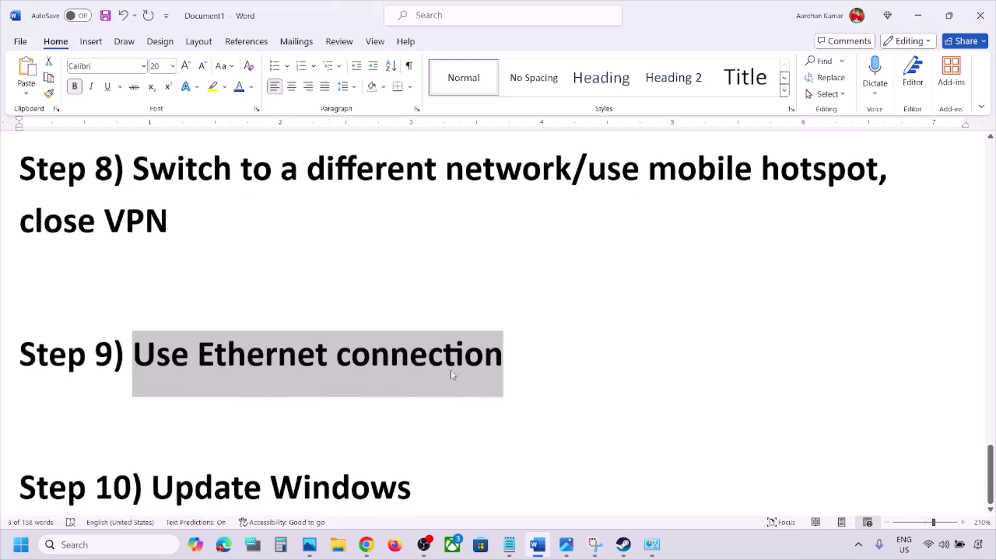
left_click_drag(443, 450, 447, 450)
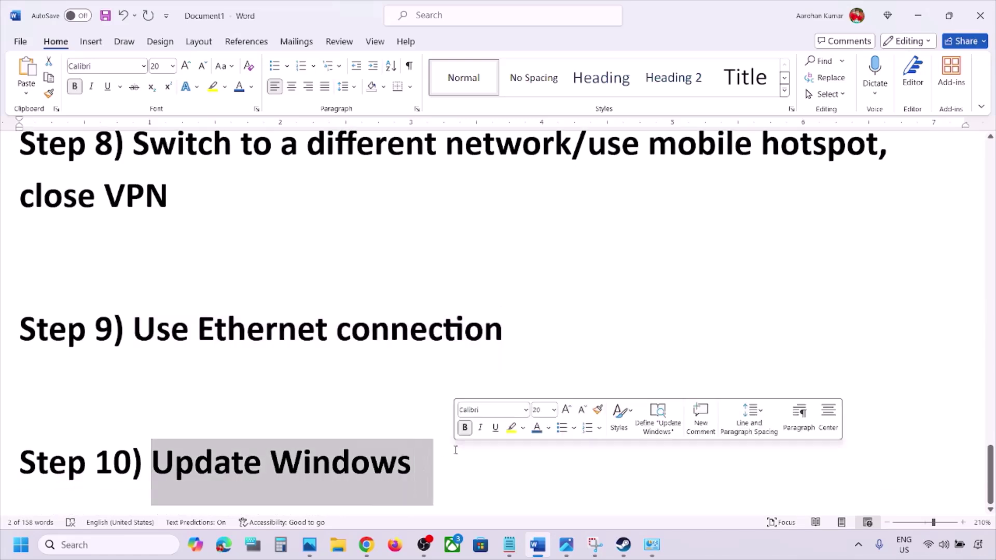
key("super+i")
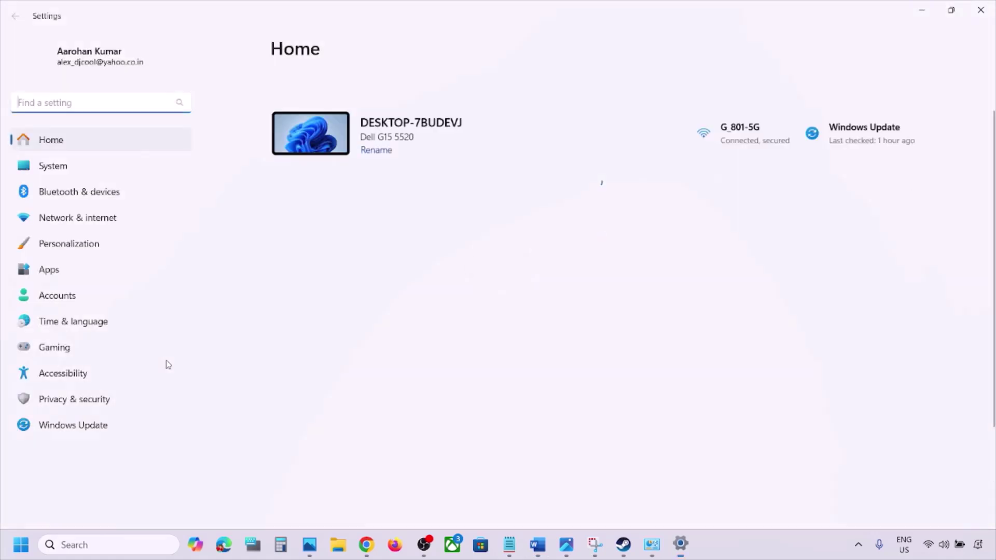
left_click(69, 424)
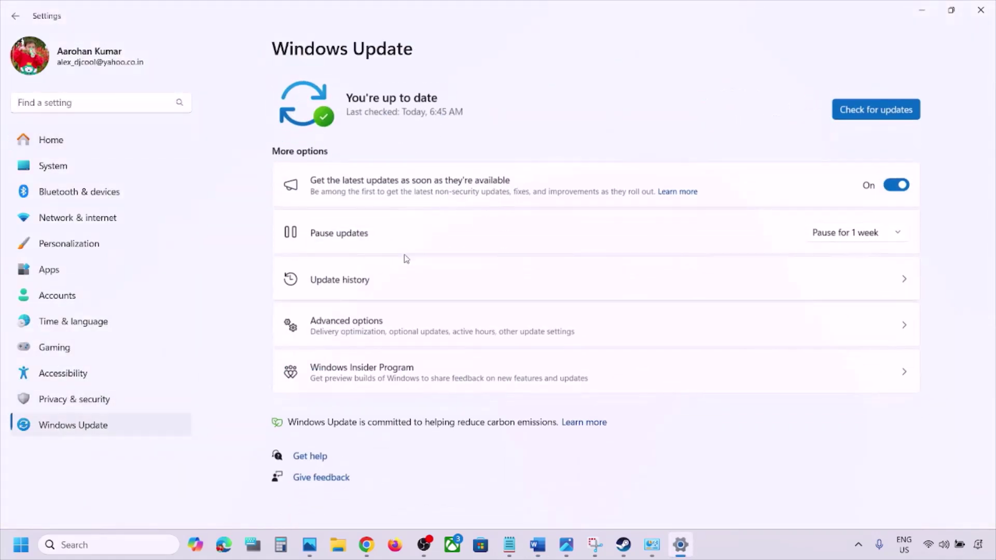
left_click(863, 109)
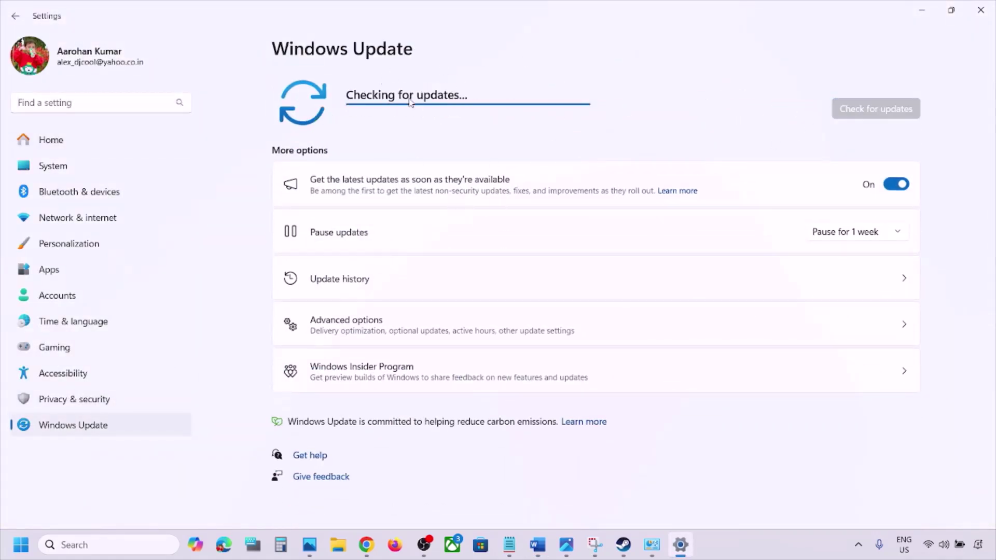
Step: View the computer's Restart power option, then return to Windows Update without restarting
left_click(20, 545)
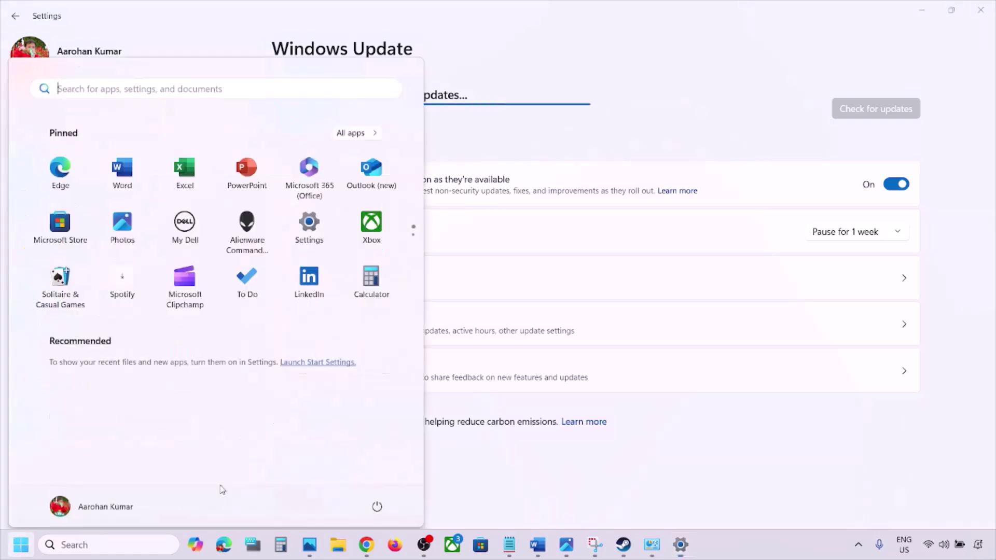
left_click(376, 501)
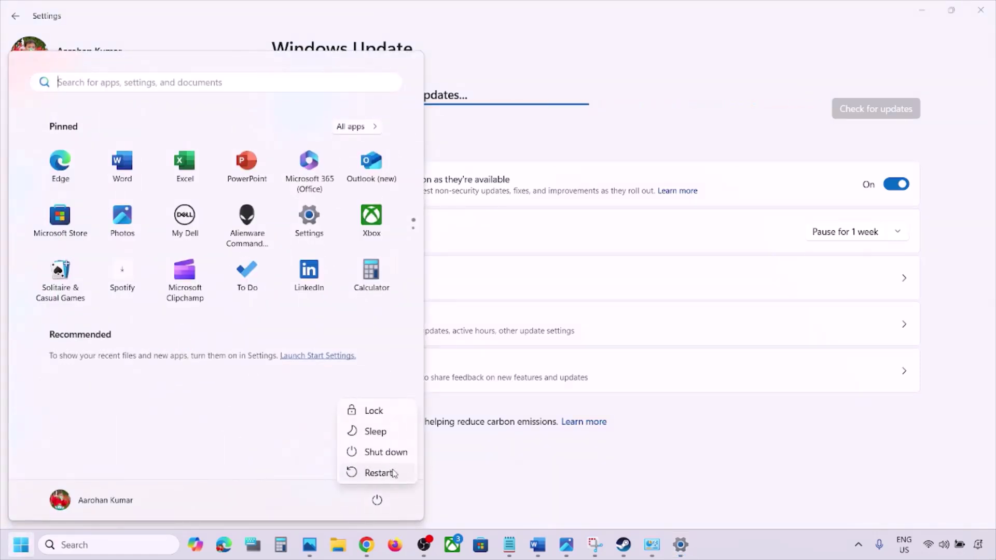
left_click(733, 431)
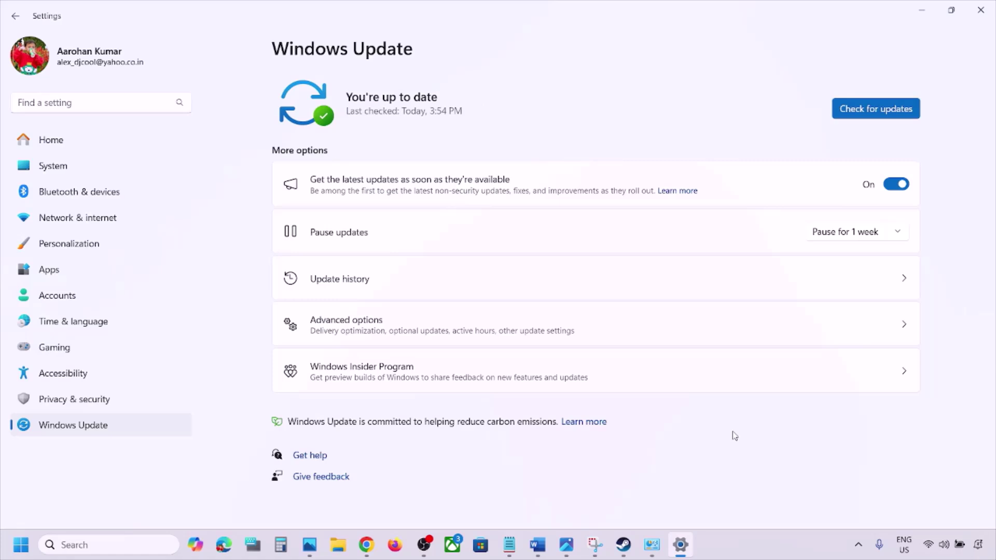
left_click(737, 548)
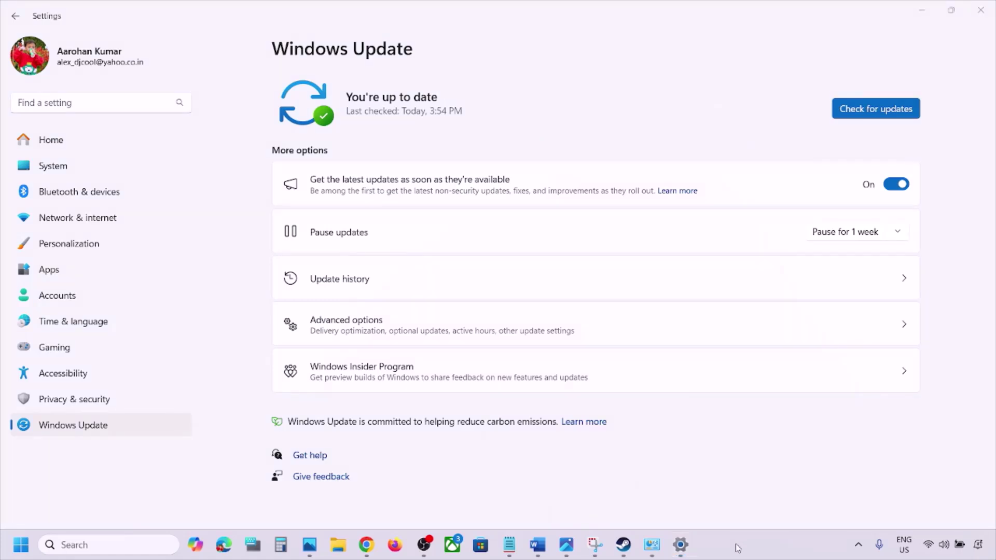